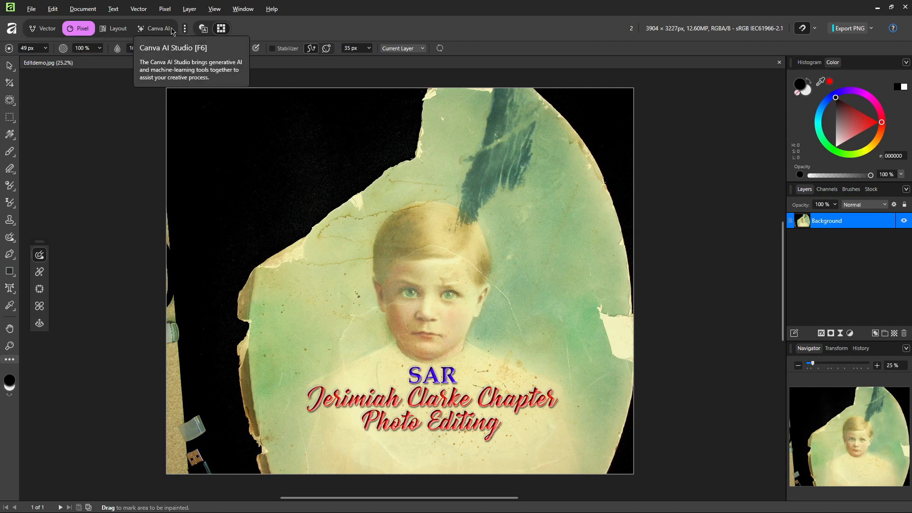
Step: Look through the Vector, Pixel, Layout and Canva AI studios in turn
{"action": "left_click", "coordinate": [44, 30]}
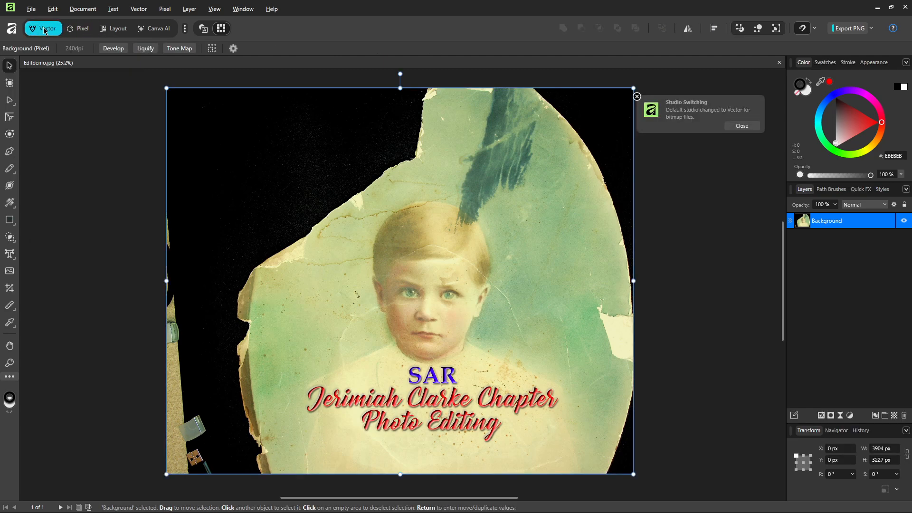
{"action": "left_click", "coordinate": [79, 30]}
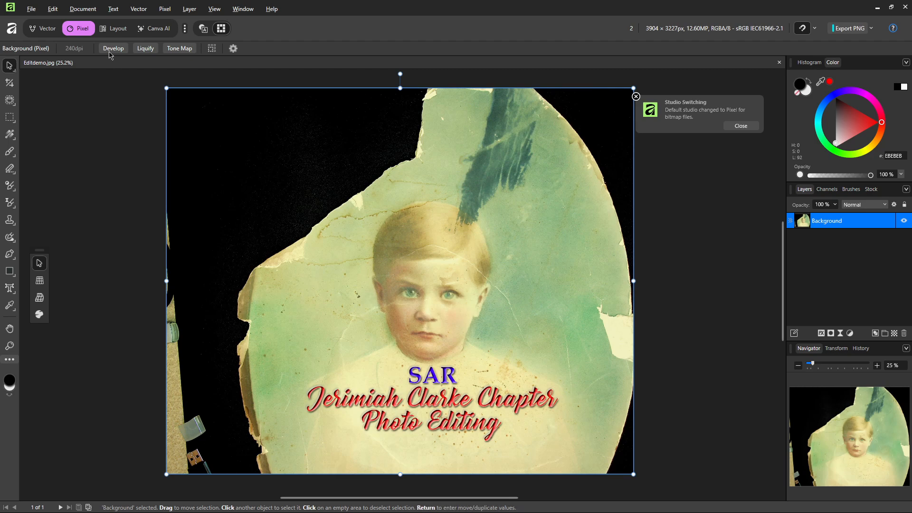
{"action": "left_click", "coordinate": [114, 29]}
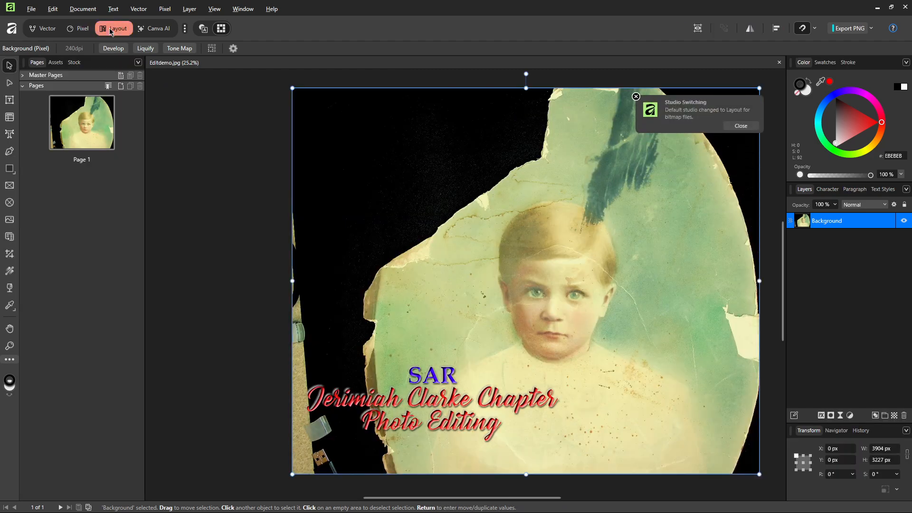
{"action": "left_click", "coordinate": [160, 29]}
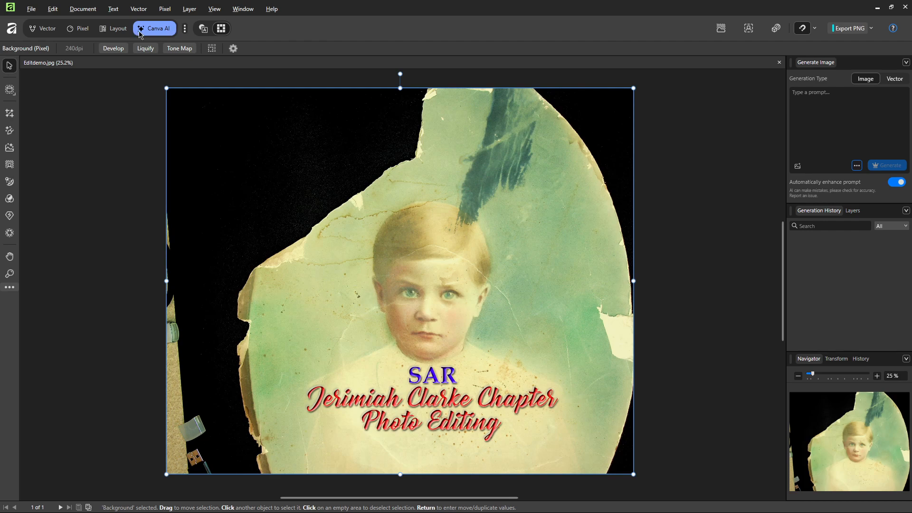
Step: Turn off the Canva AI studio in the studio list and return to the Pixel studio
{"action": "left_click", "coordinate": [185, 29]}
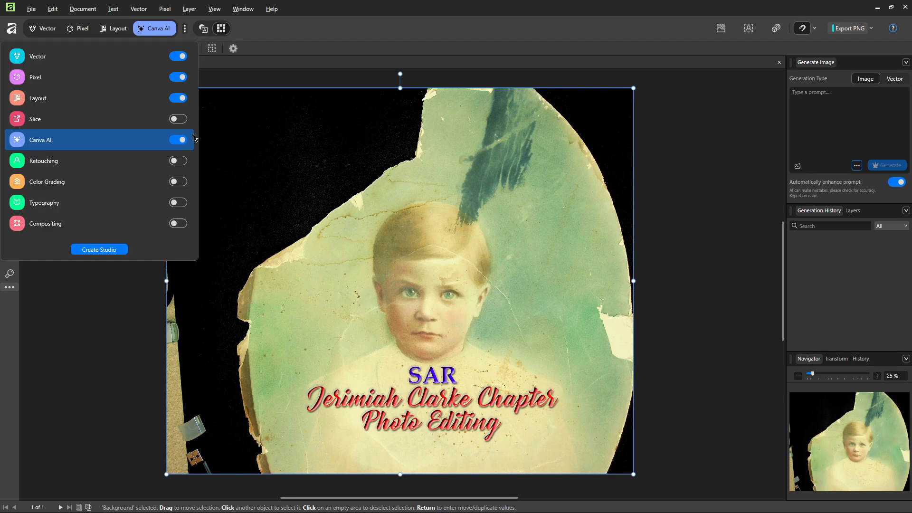
{"action": "left_click", "coordinate": [178, 140]}
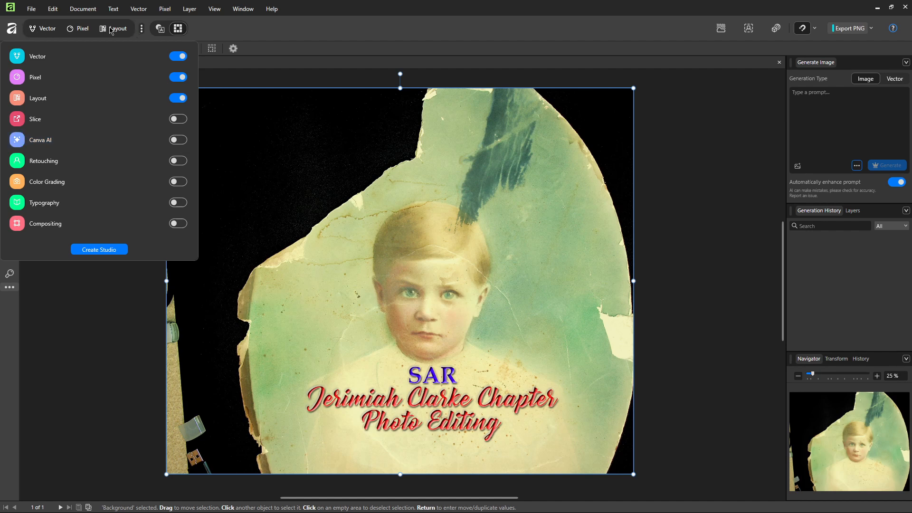
{"action": "left_click", "coordinate": [214, 29]}
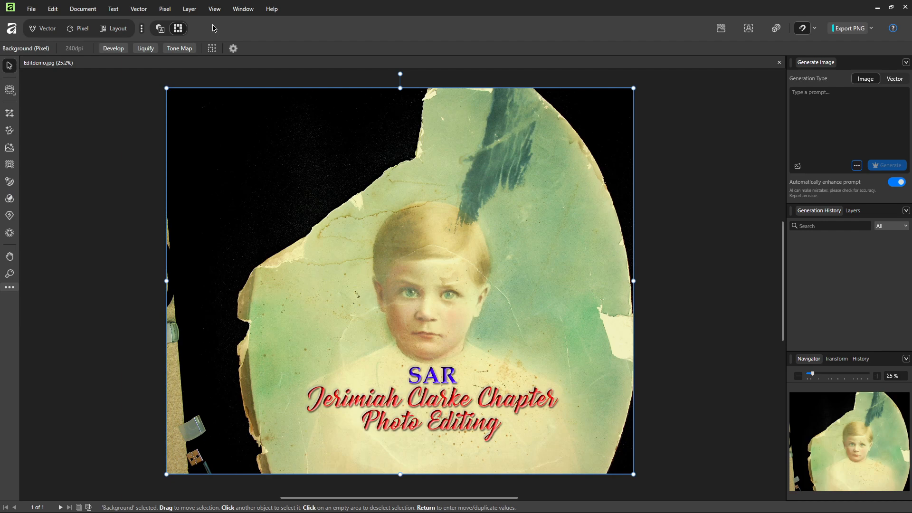
{"action": "left_click", "coordinate": [79, 30]}
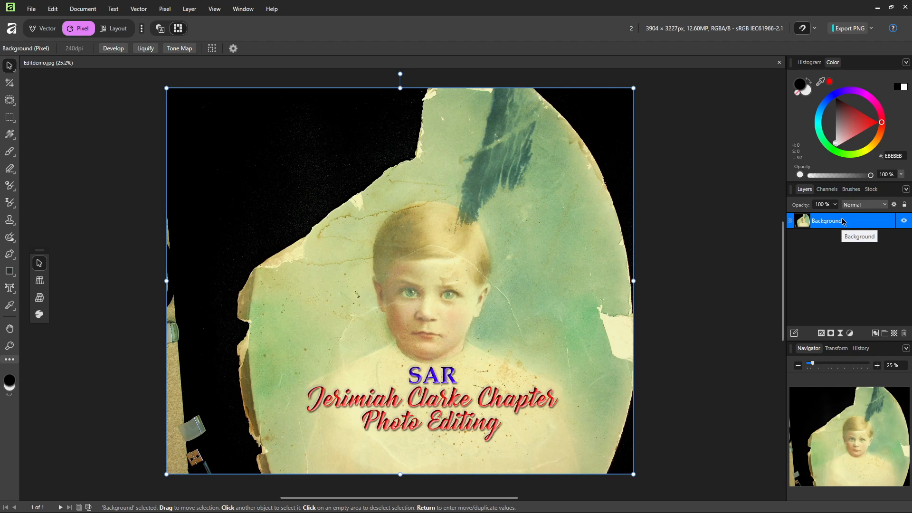
Step: Duplicate the Background layer with Ctrl+J and rename the copy 'Edits'
{"action": "key", "text": "ctrl+j"}
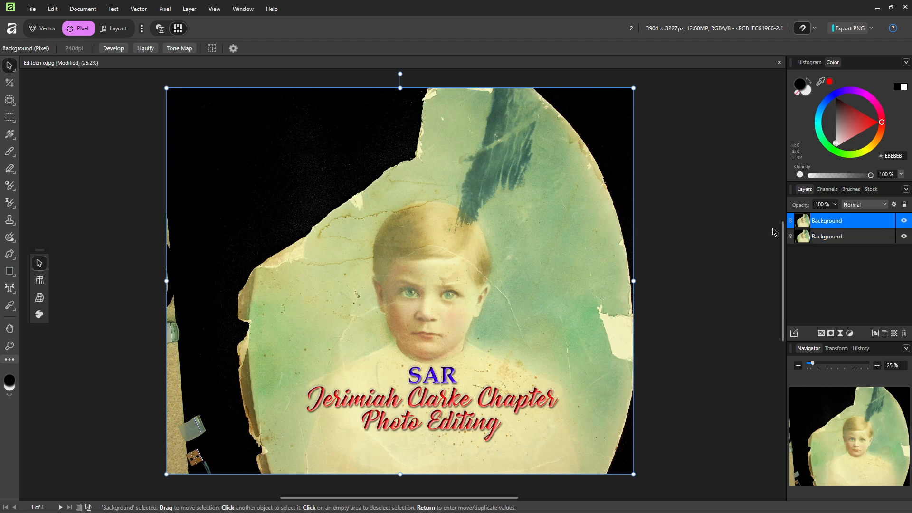
{"action": "double_click", "coordinate": [834, 223]}
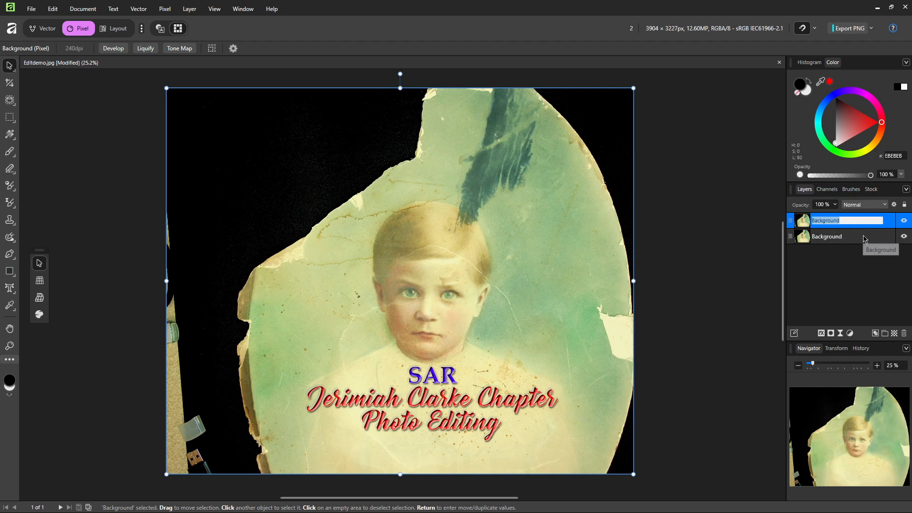
{"action": "type", "text": "E"}
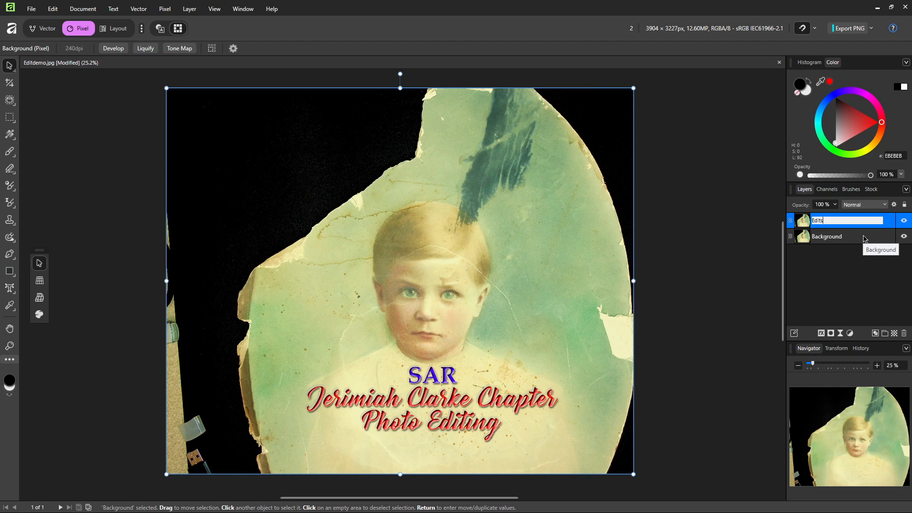
{"action": "type", "text": "dits"}
{"action": "key", "text": "Return"}
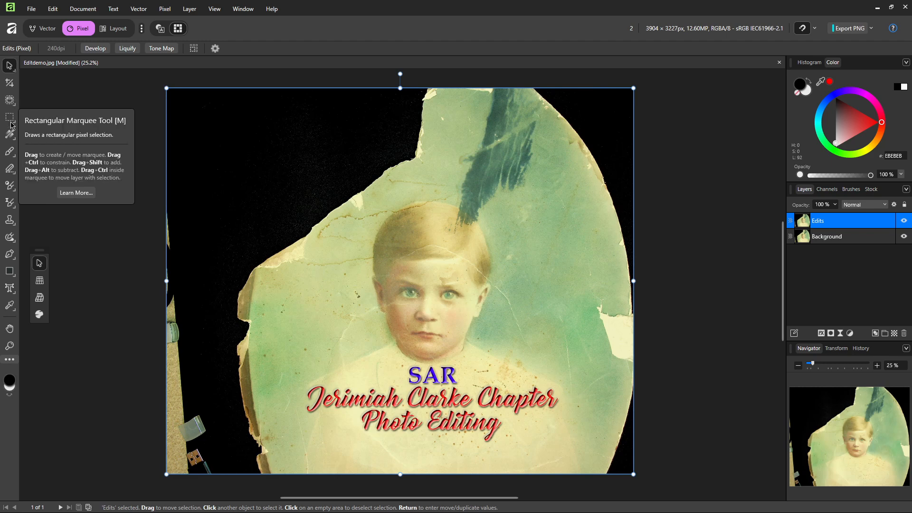
Step: Choose the Inpainting Brush Tool and keep its sampling set to Current Layer
{"action": "left_click", "coordinate": [11, 242]}
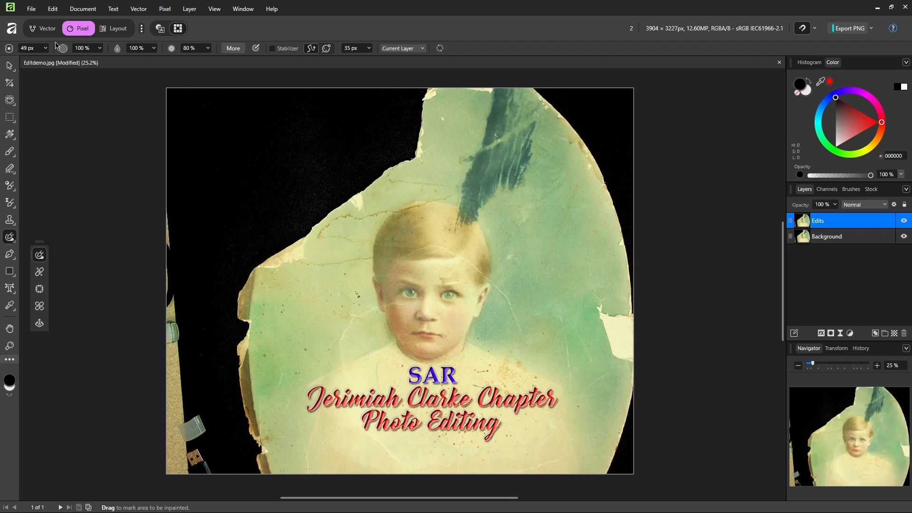
{"action": "left_click", "coordinate": [425, 50]}
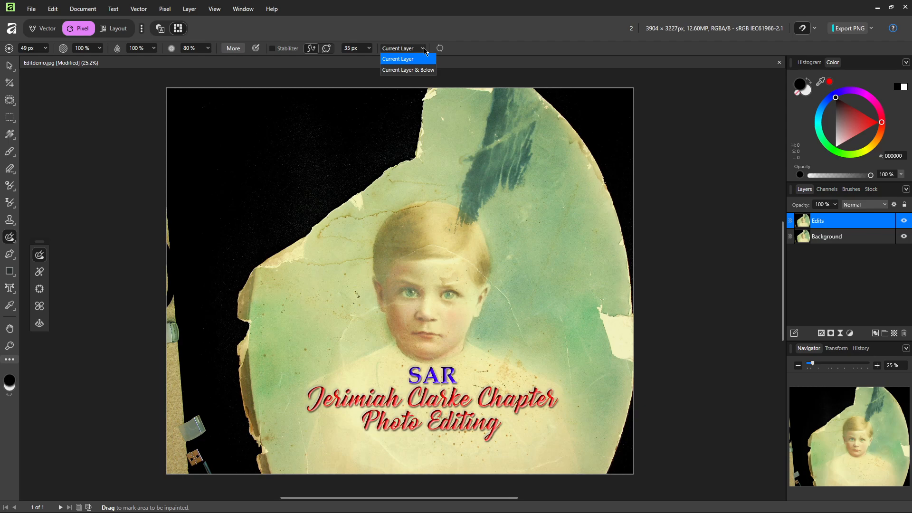
{"action": "left_click", "coordinate": [404, 49]}
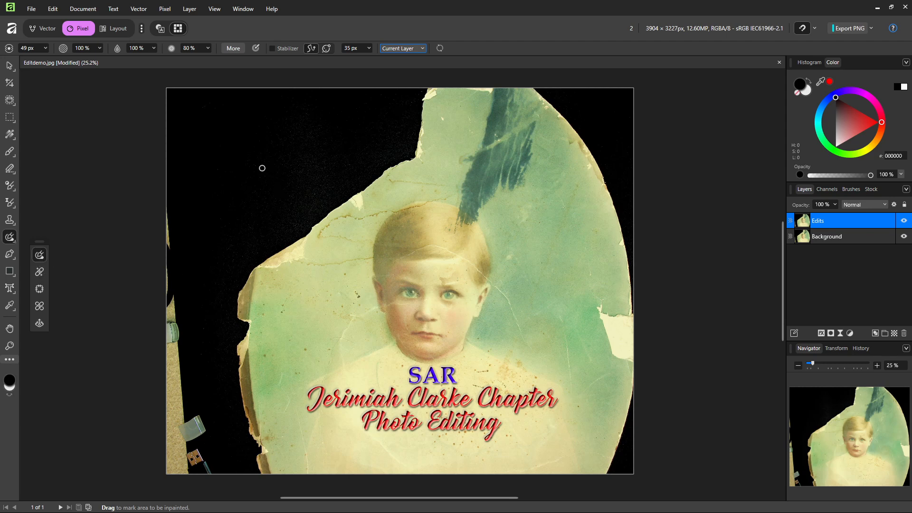
Step: Adjust the Inpainting Brush width, settling at 57 px
{"action": "key", "text": "bracketright"}
{"action": "key", "text": "bracketright"}
{"action": "key", "text": "bracketright"}
{"action": "key", "text": "bracketright"}
{"action": "key", "text": "bracketright"}
{"action": "key", "text": "bracketright"}
{"action": "key", "text": "bracketright"}
{"action": "key", "text": "bracketright"}
{"action": "key", "text": "bracketright"}
{"action": "key", "text": "bracketright"}
{"action": "key", "text": "bracketleft"}
{"action": "key", "text": "bracketleft"}
{"action": "key", "text": "bracketleft"}
{"action": "key", "text": "bracketleft"}
{"action": "key", "text": "bracketleft"}
{"action": "key", "text": "bracketleft"}
{"action": "key", "text": "bracketleft"}
{"action": "key", "text": "bracketleft"}
{"action": "key", "text": "bracketleft"}
{"action": "key", "text": "bracketleft"}
{"action": "key", "text": "bracketleft"}
{"action": "left_click", "coordinate": [46, 51]}
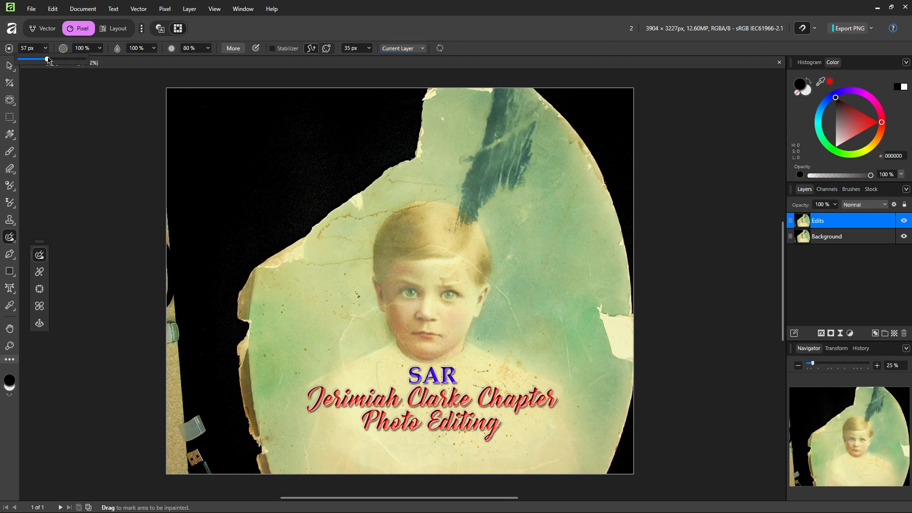
{"action": "mouse_move", "coordinate": [48, 59]}
{"action": "left_mouse_down"}
{"action": "mouse_move", "coordinate": [69, 60]}
{"action": "mouse_move", "coordinate": [42, 61]}
{"action": "left_mouse_up"}
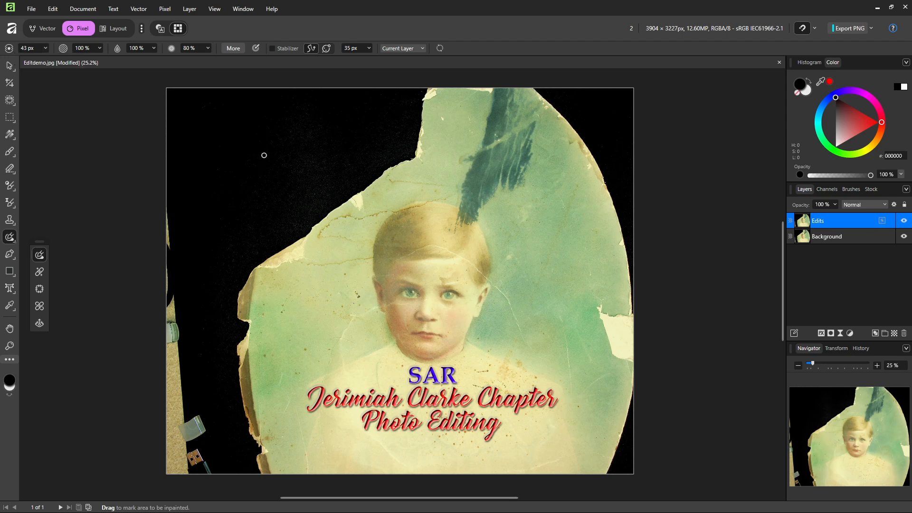
{"action": "key", "text": "bracketright"}
{"action": "key", "text": "bracketright"}
{"action": "key", "text": "bracketright"}
{"action": "key", "text": "bracketright"}
{"action": "key", "text": "bracketleft"}
{"action": "key", "text": "bracketleft"}
Step: Inpaint the cracks above the boy's head and from the left edge to his hair, then choose the Healing Brush
{"action": "left_click_drag", "start_coordinate": [390, 180], "coordinate": [449, 185]}
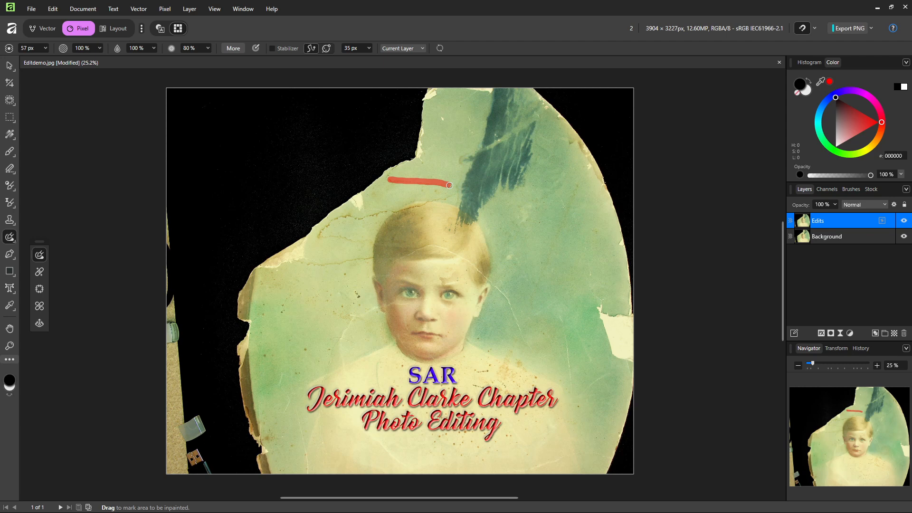
{"action": "left_click_drag", "start_coordinate": [450, 185], "coordinate": [449, 185]}
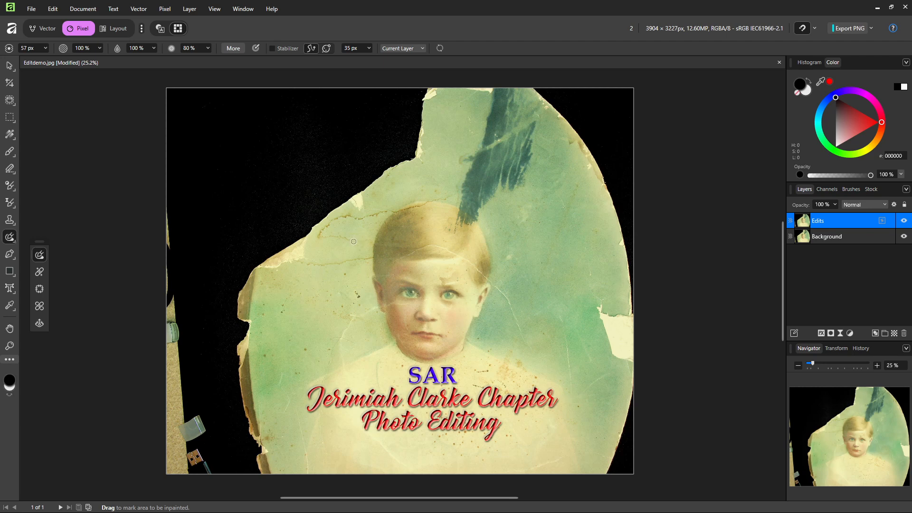
{"action": "mouse_move", "coordinate": [354, 242]}
{"action": "left_mouse_down"}
{"action": "mouse_move", "coordinate": [317, 235]}
{"action": "mouse_move", "coordinate": [339, 218]}
{"action": "mouse_move", "coordinate": [401, 215]}
{"action": "mouse_move", "coordinate": [455, 194]}
{"action": "left_mouse_up"}
{"action": "mouse_move", "coordinate": [299, 262]}
{"action": "left_mouse_down"}
{"action": "mouse_move", "coordinate": [437, 246]}
{"action": "mouse_move", "coordinate": [479, 267]}
{"action": "mouse_move", "coordinate": [524, 335]}
{"action": "left_mouse_up"}
{"action": "left_click_drag", "start_coordinate": [562, 317], "coordinate": [573, 388]}
{"action": "left_click", "coordinate": [39, 274]}
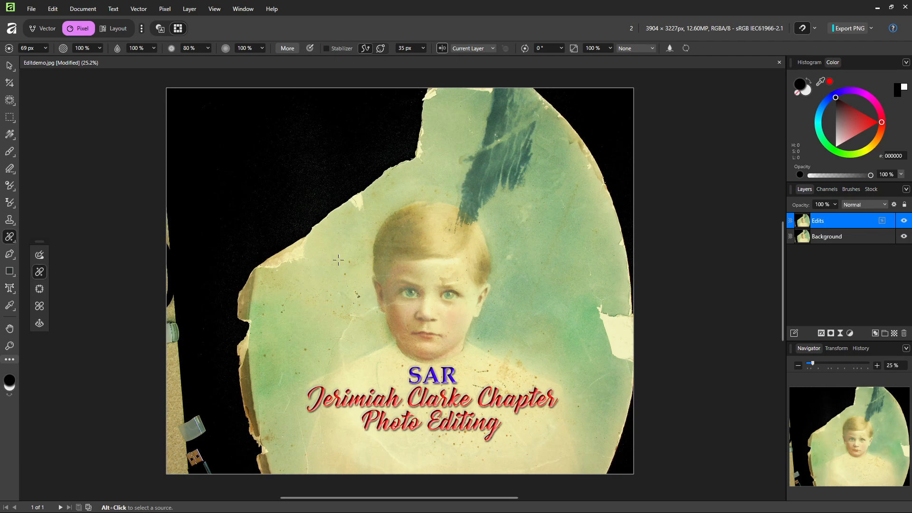
Step: Heal the crack beside the forehead and a spot further down-left, sampling nearby clean paper
{"action": "left_click", "coordinate": [338, 259], "text": "alt"}
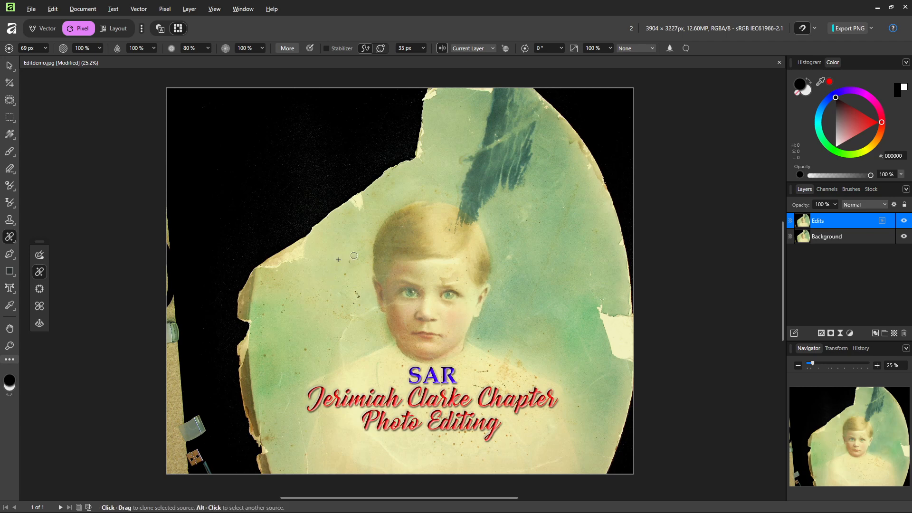
{"action": "left_click_drag", "start_coordinate": [353, 256], "coordinate": [343, 277]}
{"action": "left_click", "coordinate": [363, 284], "text": "alt"}
{"action": "left_click", "coordinate": [277, 308], "text": "alt"}
Step: Outline clean green background beside the ink streak with the Patch Tool, then choose Blemish Removal
{"action": "left_click", "coordinate": [40, 290]}
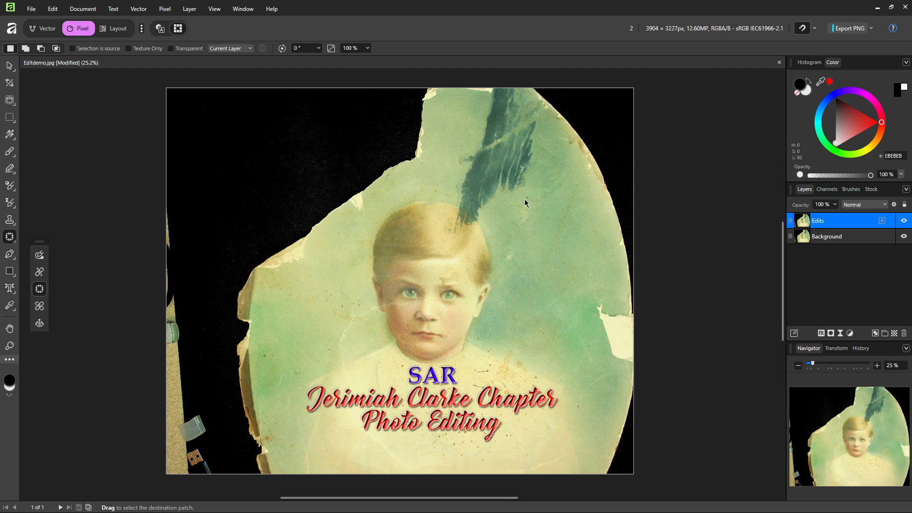
{"action": "mouse_move", "coordinate": [506, 230]}
{"action": "left_mouse_down"}
{"action": "mouse_move", "coordinate": [506, 278]}
{"action": "mouse_move", "coordinate": [538, 272]}
{"action": "mouse_move", "coordinate": [559, 240]}
{"action": "mouse_move", "coordinate": [554, 215]}
{"action": "mouse_move", "coordinate": [527, 198]}
{"action": "left_mouse_up"}
{"action": "left_click", "coordinate": [560, 261]}
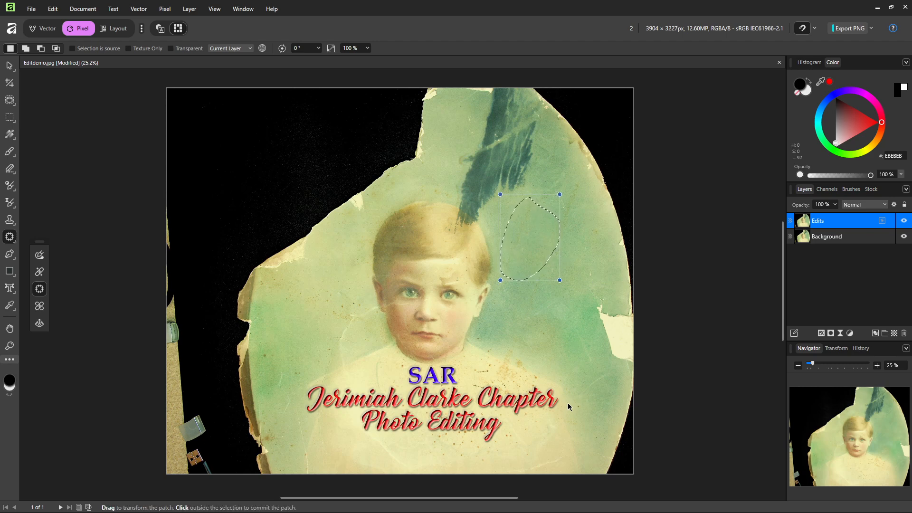
{"action": "left_click", "coordinate": [40, 307]}
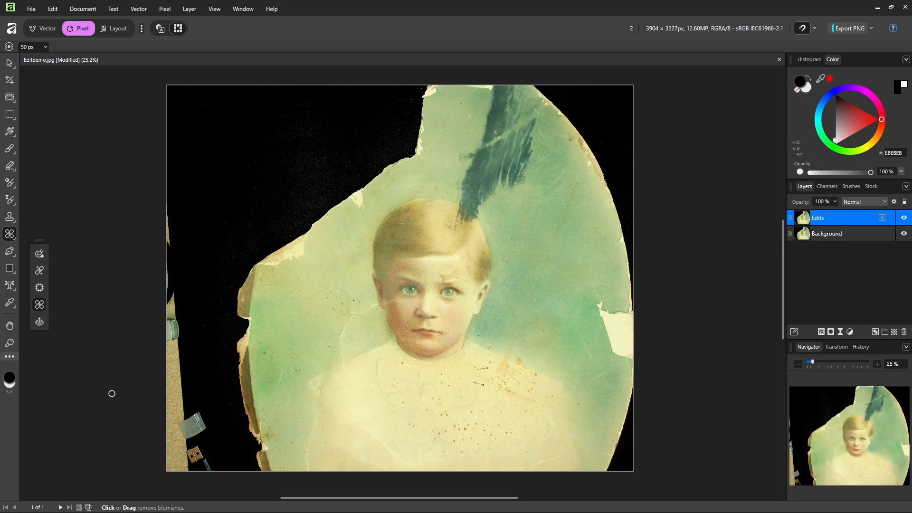
Step: Zoom to 50% on the boy's face and chest, pan to the spotted shirt, and select Blemish Removal
{"action": "key", "text": "z"}
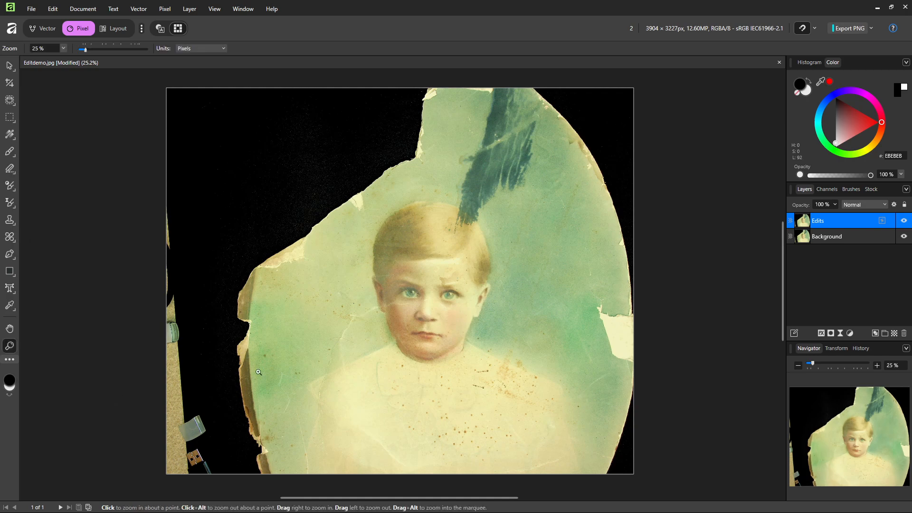
{"action": "left_click", "coordinate": [428, 385]}
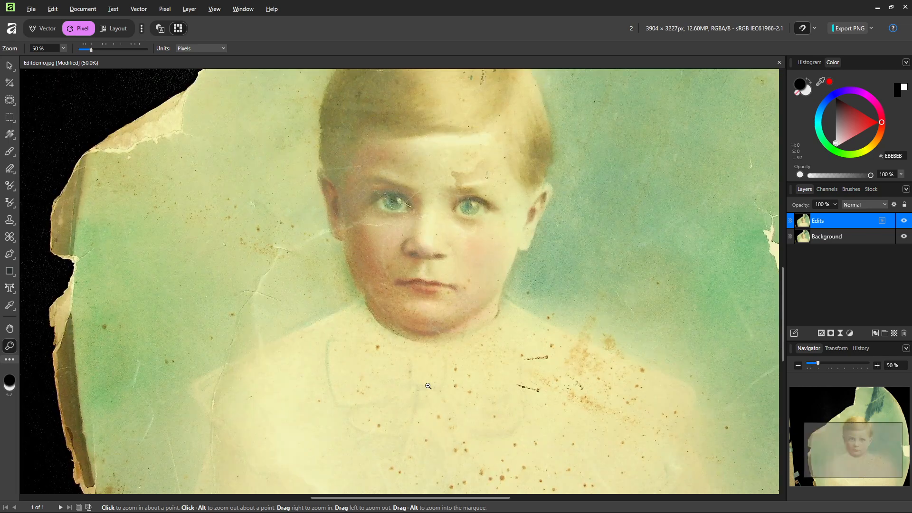
{"action": "left_click", "coordinate": [428, 386], "text": "alt"}
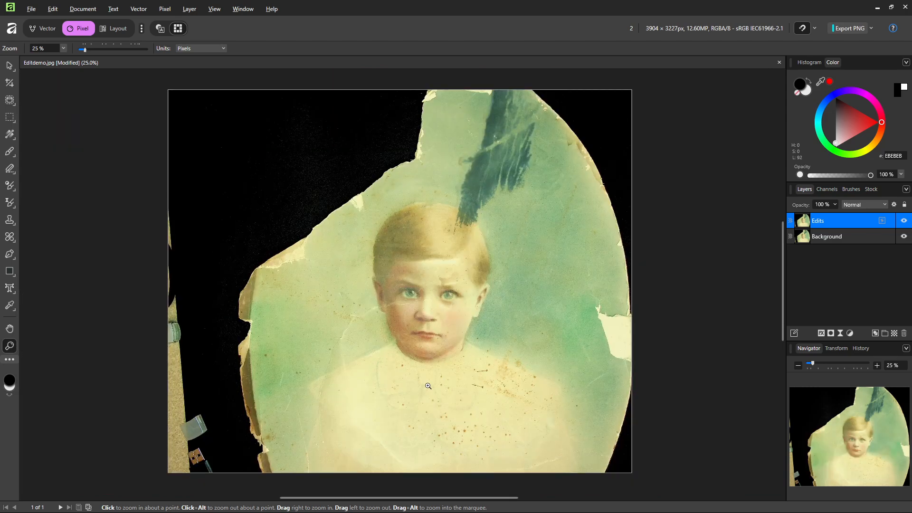
{"action": "left_click", "coordinate": [428, 386]}
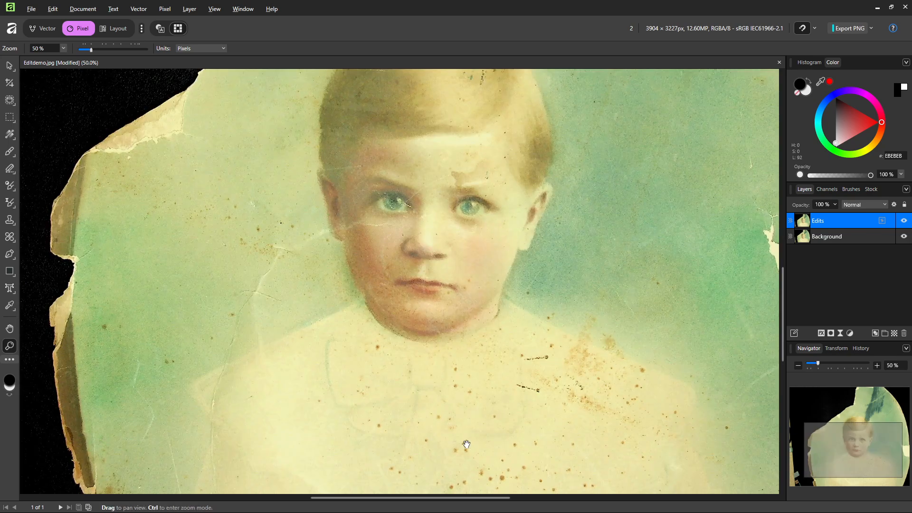
{"action": "left_click_drag", "start_coordinate": [471, 415], "coordinate": [458, 366]}
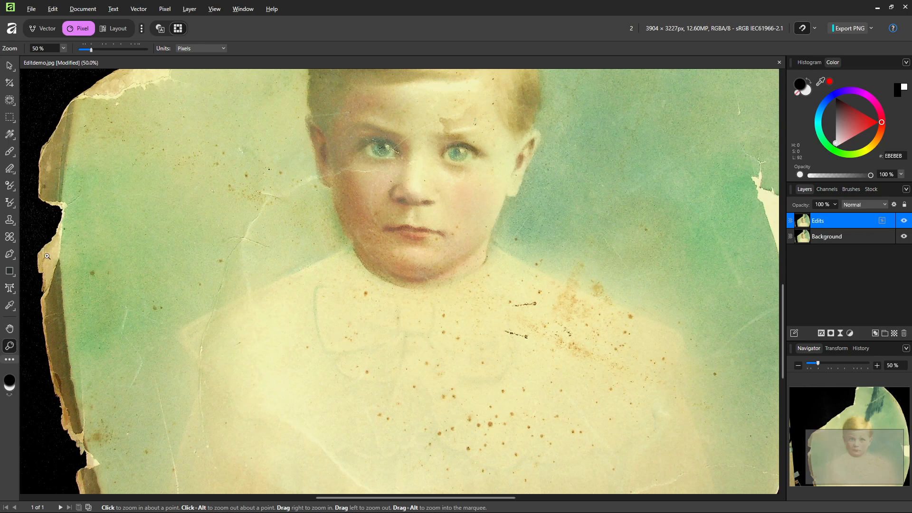
{"action": "left_click", "coordinate": [10, 237]}
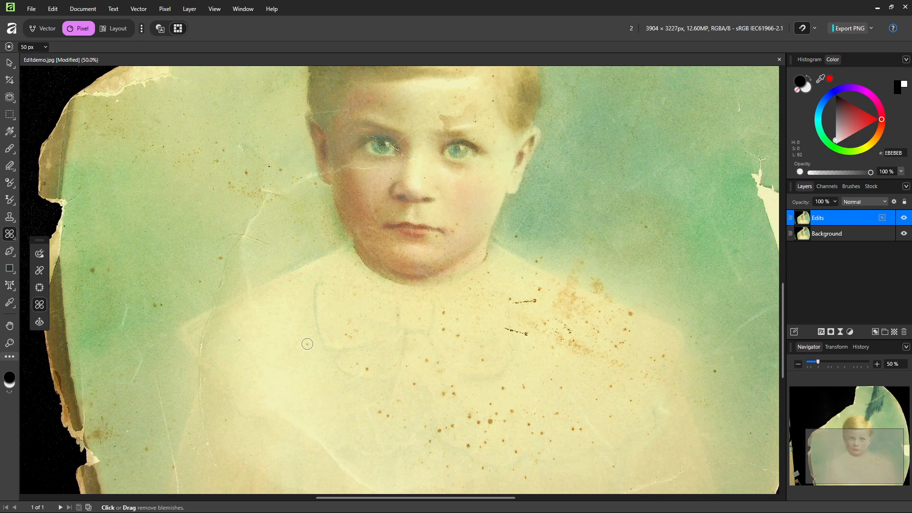
Step: Remove two brown spots on the shirt and one on the cheek, shrink the brush to 26 px, and zoom out to 25%
{"action": "key", "text": "bracketleft"}
{"action": "key", "text": "bracketleft"}
{"action": "key", "text": "bracketleft"}
{"action": "left_click", "coordinate": [307, 344]}
{"action": "left_click", "coordinate": [365, 369]}
{"action": "left_click", "coordinate": [457, 224]}
{"action": "key", "text": "bracketleft"}
{"action": "key", "text": "z"}
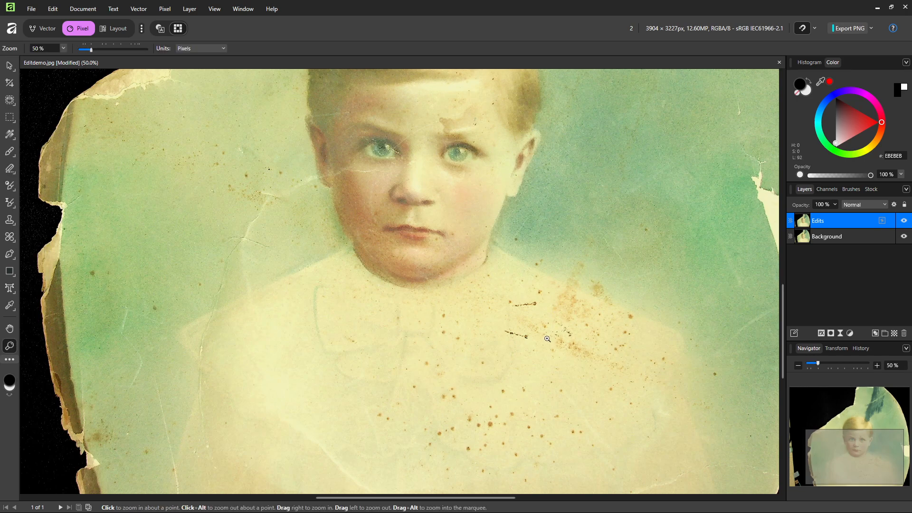
{"action": "left_click", "coordinate": [463, 326], "text": "alt"}
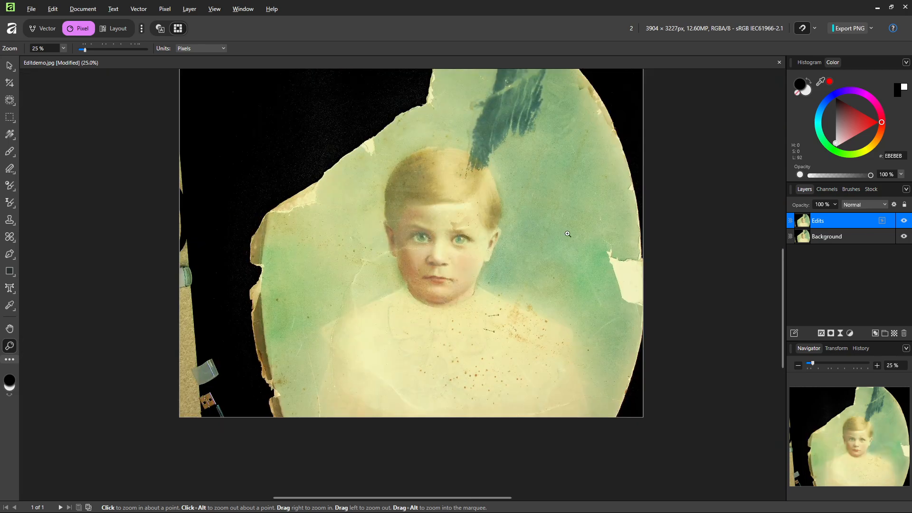
Step: Switch to the Inpainting Brush, enlarge it, and inpaint the ink stroke where it crosses the hair
{"action": "left_click_drag", "start_coordinate": [562, 234], "coordinate": [554, 284]}
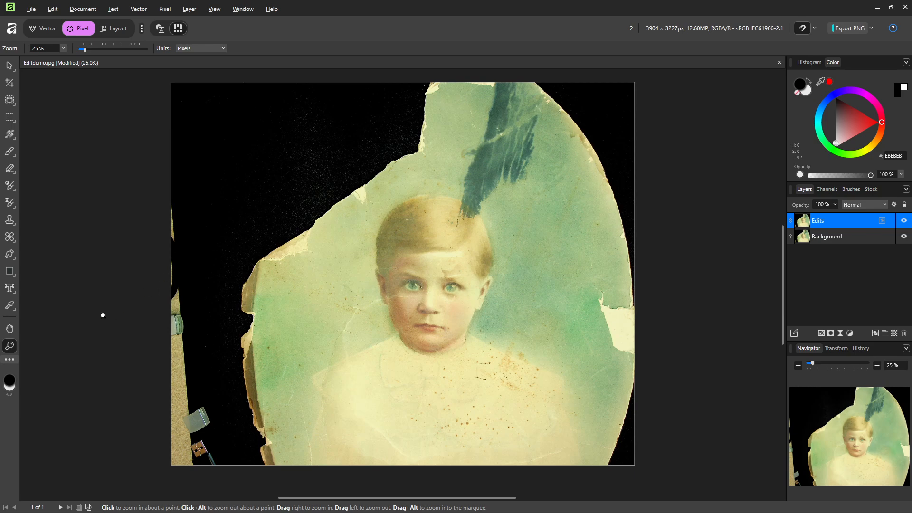
{"action": "left_click", "coordinate": [10, 236]}
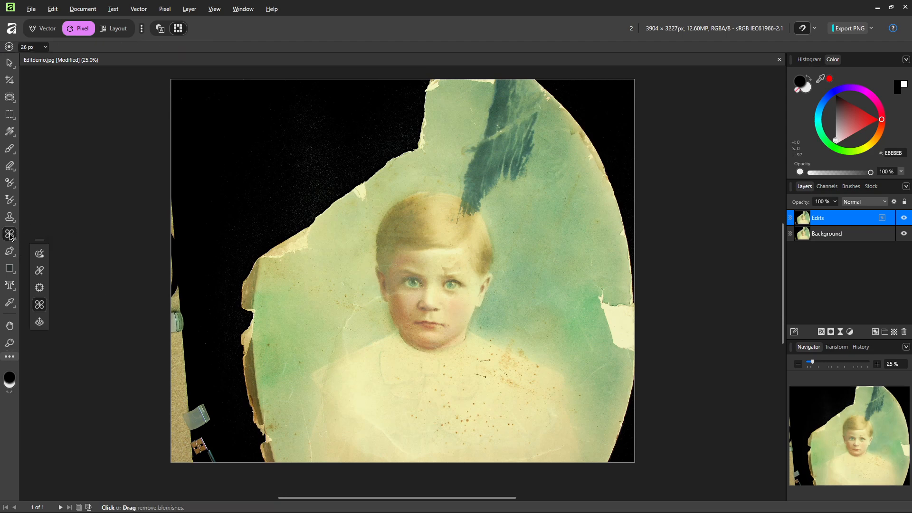
{"action": "left_click", "coordinate": [39, 254]}
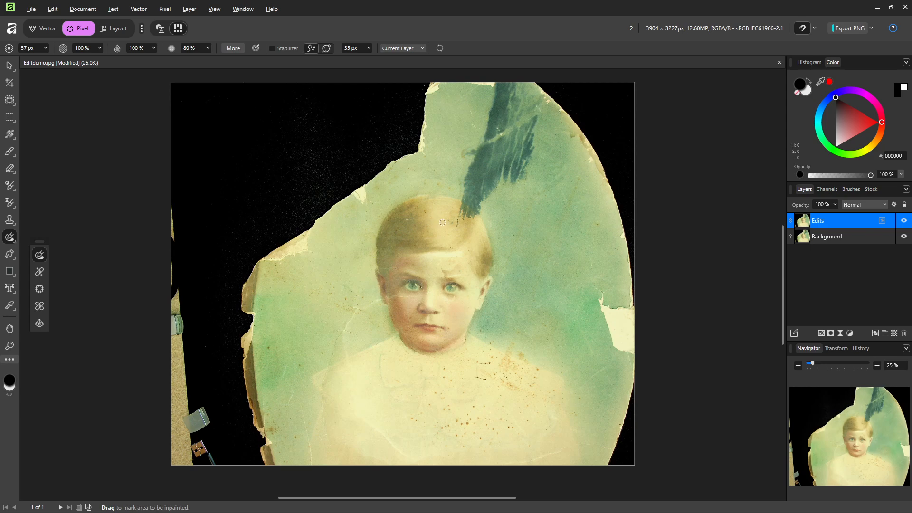
{"action": "key", "text": "bracketright"}
{"action": "key", "text": "bracketright"}
{"action": "key", "text": "bracketright"}
{"action": "mouse_move", "coordinate": [454, 223]}
{"action": "left_mouse_down"}
{"action": "mouse_move", "coordinate": [473, 165]}
{"action": "mouse_move", "coordinate": [505, 177]}
{"action": "mouse_move", "coordinate": [460, 222]}
{"action": "mouse_move", "coordinate": [474, 175]}
{"action": "mouse_move", "coordinate": [492, 179]}
{"action": "mouse_move", "coordinate": [482, 182]}
{"action": "mouse_move", "coordinate": [470, 209]}
{"action": "mouse_move", "coordinate": [478, 170]}
{"action": "mouse_move", "coordinate": [475, 184]}
{"action": "mouse_move", "coordinate": [495, 179]}
{"action": "left_mouse_up"}
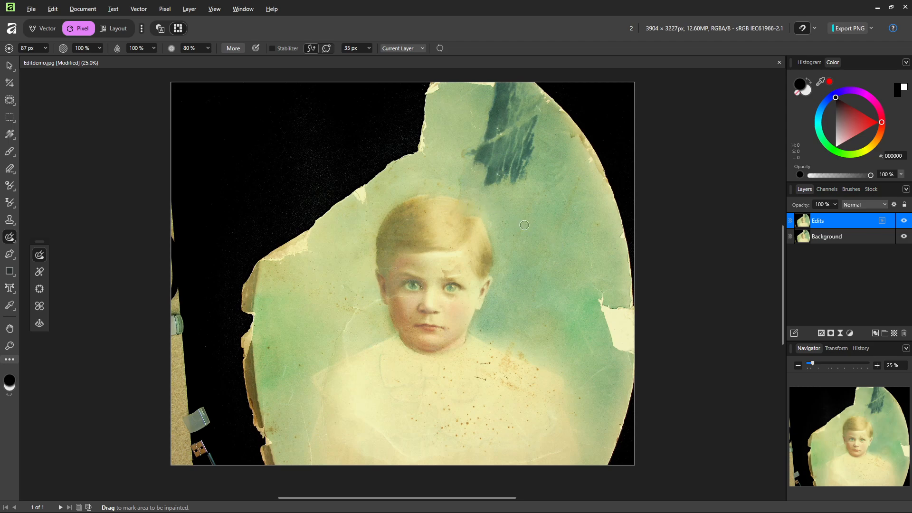
Step: Undo that result and re-inpaint the stroke's base over the hair with a smaller 63 px brush
{"action": "key", "text": "ctrl+z"}
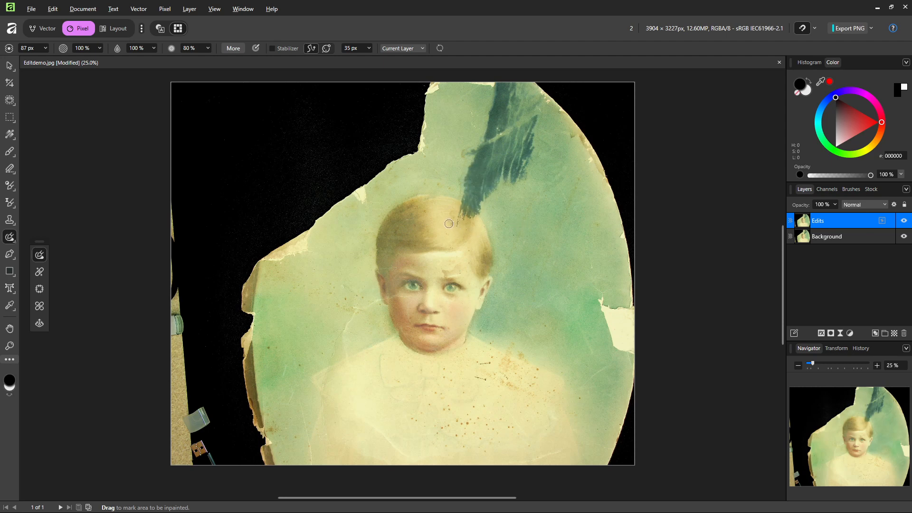
{"action": "key", "text": "bracketleft"}
{"action": "mouse_move", "coordinate": [457, 224]}
{"action": "left_mouse_down"}
{"action": "mouse_move", "coordinate": [462, 205]}
{"action": "mouse_move", "coordinate": [475, 215]}
{"action": "mouse_move", "coordinate": [461, 209]}
{"action": "mouse_move", "coordinate": [462, 218]}
{"action": "left_mouse_up"}
{"action": "mouse_move", "coordinate": [456, 229]}
{"action": "left_mouse_down"}
{"action": "mouse_move", "coordinate": [449, 215]}
{"action": "mouse_move", "coordinate": [460, 215]}
{"action": "left_mouse_up"}
{"action": "mouse_move", "coordinate": [8, 223]}
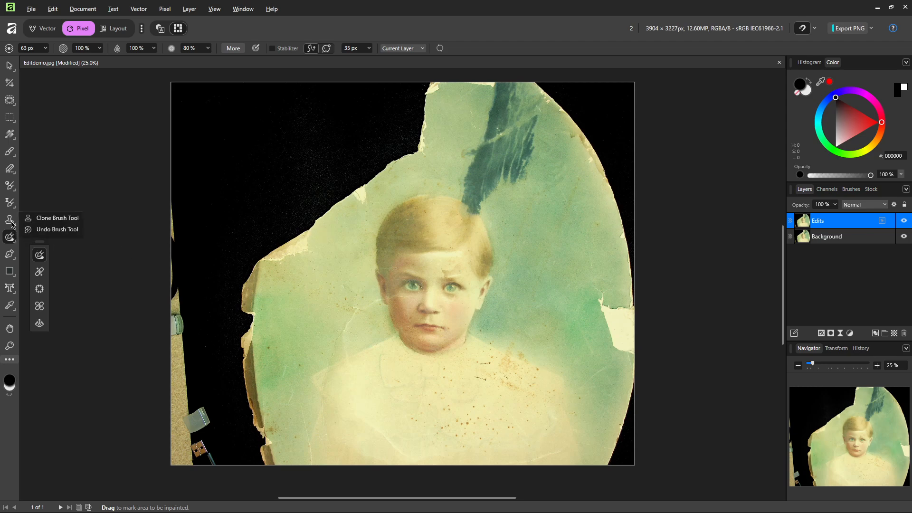
Step: With the Clone Brush, copy clean background over the ink stroke's tip at the hairline
{"action": "left_click", "coordinate": [49, 219]}
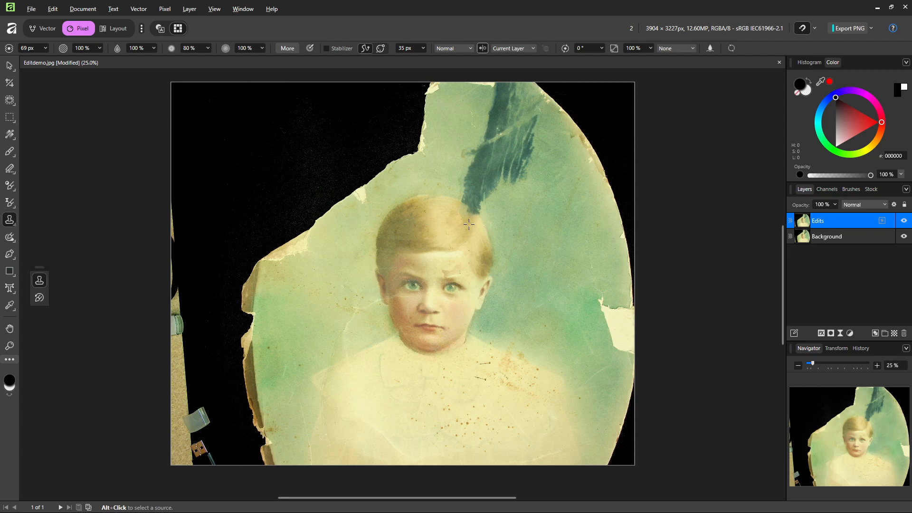
{"action": "left_click", "coordinate": [468, 225], "text": "alt"}
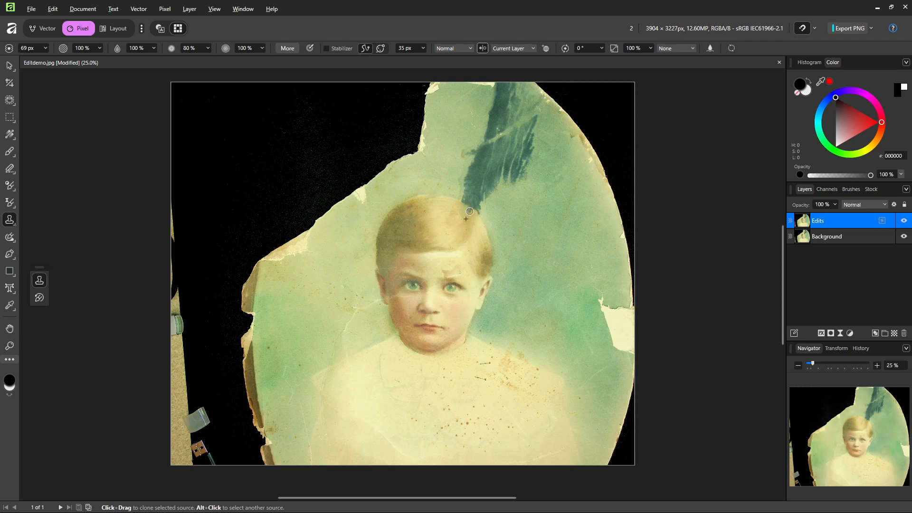
{"action": "mouse_move", "coordinate": [470, 209]}
{"action": "left_mouse_down"}
{"action": "mouse_move", "coordinate": [442, 272]}
{"action": "mouse_move", "coordinate": [469, 230]}
{"action": "left_mouse_up"}
{"action": "left_click", "coordinate": [101, 49]}
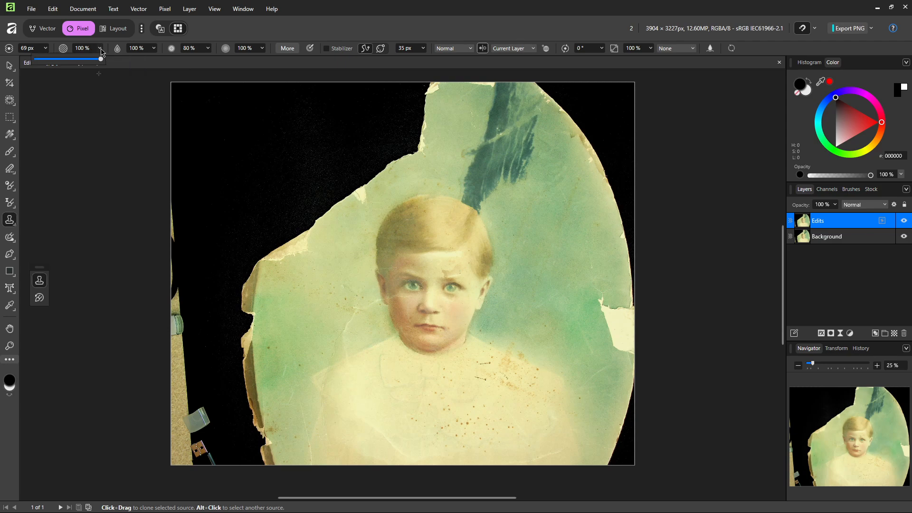
Step: Lower the clone brush opacity and hardness, and set a new clone source beside the hair
{"action": "left_click_drag", "start_coordinate": [102, 59], "coordinate": [60, 63]}
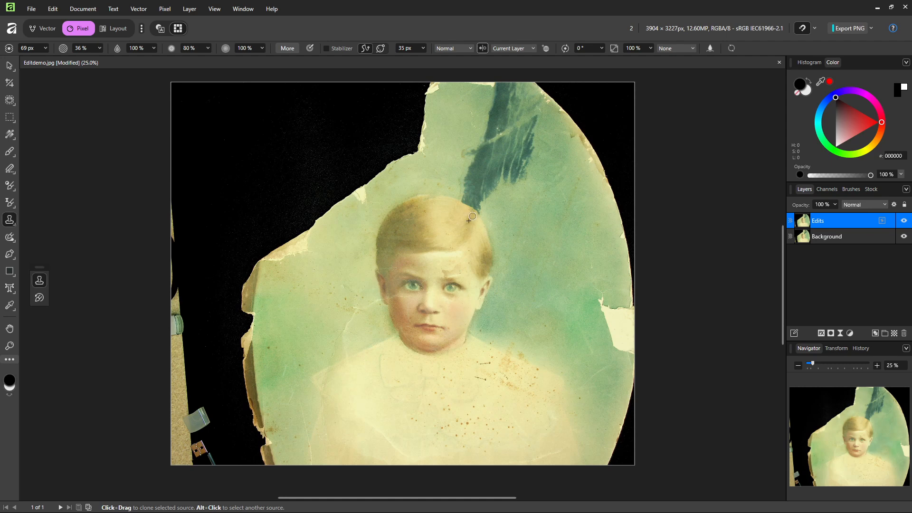
{"action": "key", "text": "alt"}
{"action": "left_click", "coordinate": [473, 216], "text": "alt"}
{"action": "left_click", "coordinate": [98, 49]}
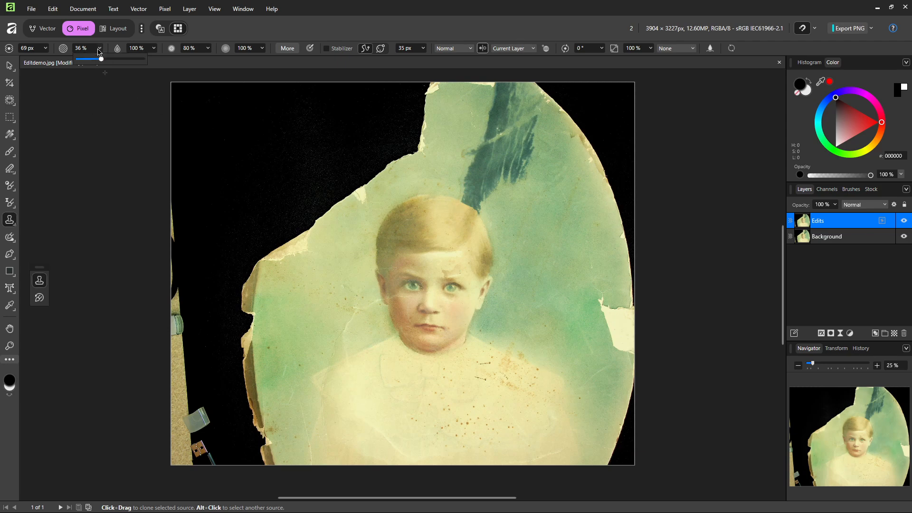
{"action": "left_click_drag", "start_coordinate": [102, 59], "coordinate": [105, 59]}
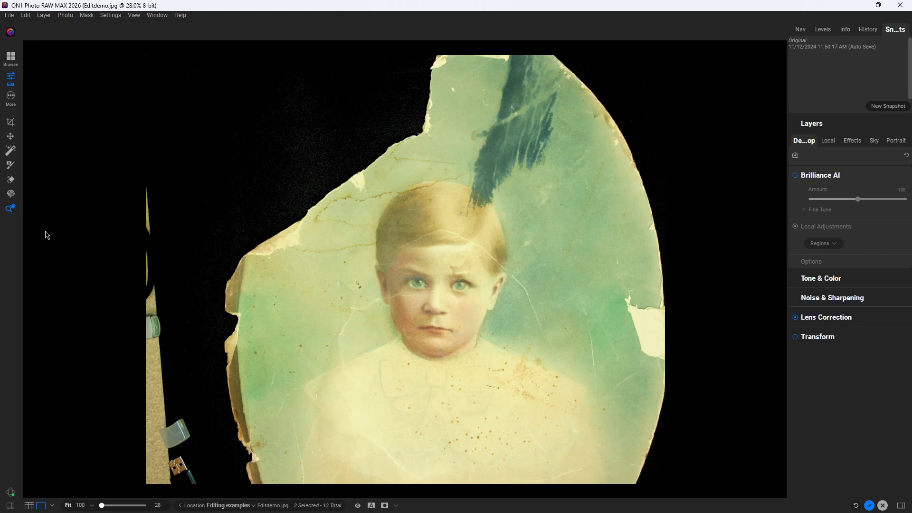
Step: Activate the Masking Brush at size 35, feather 49 and opacity 35
{"action": "left_click", "coordinate": [10, 169]}
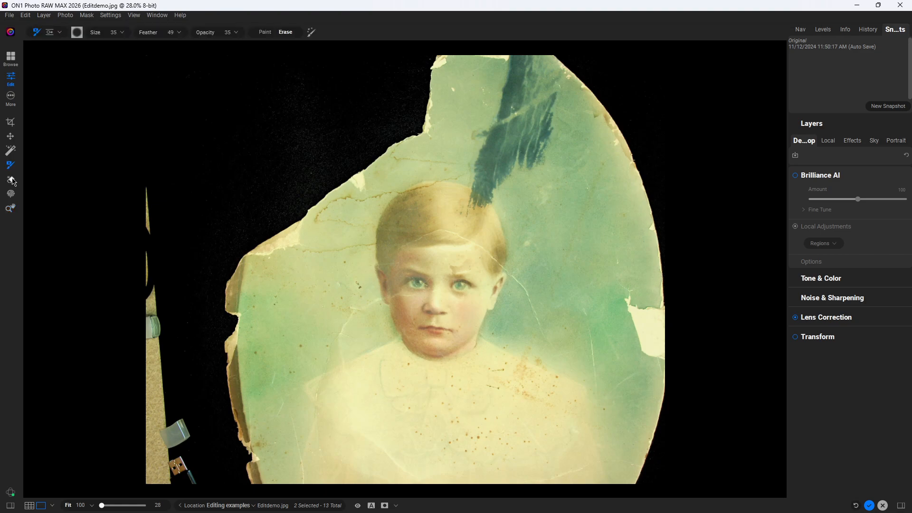
{"action": "left_click", "coordinate": [60, 33]}
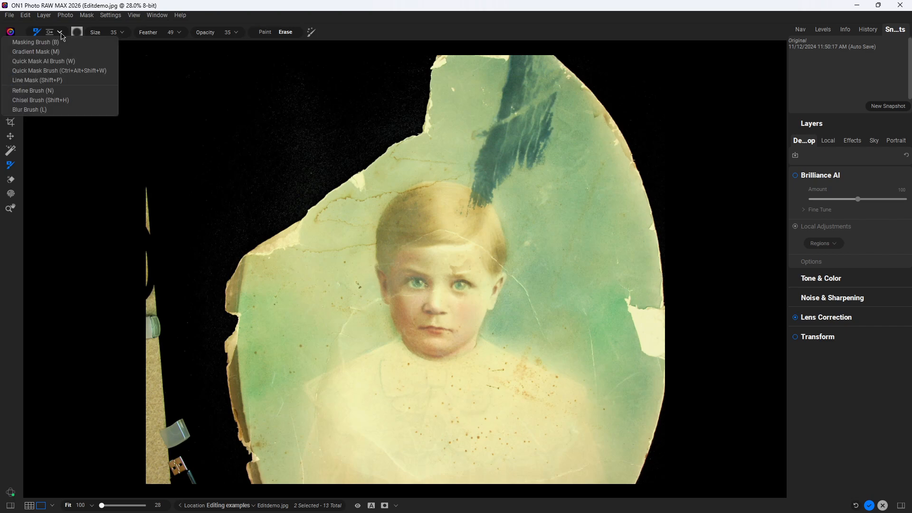
{"action": "left_click", "coordinate": [117, 128]}
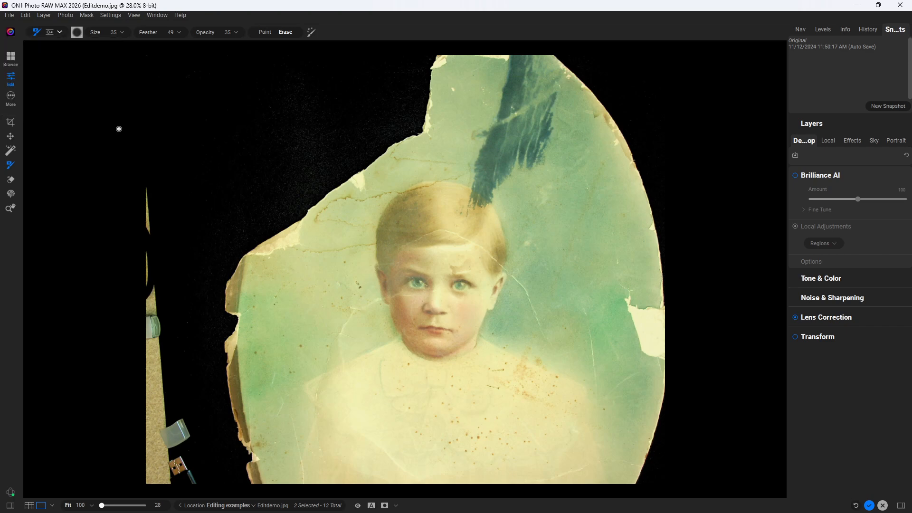
Step: Erase the faint cracks and a small blemish on the green background with the Perfect Eraser spot brush
{"action": "left_click", "coordinate": [11, 179]}
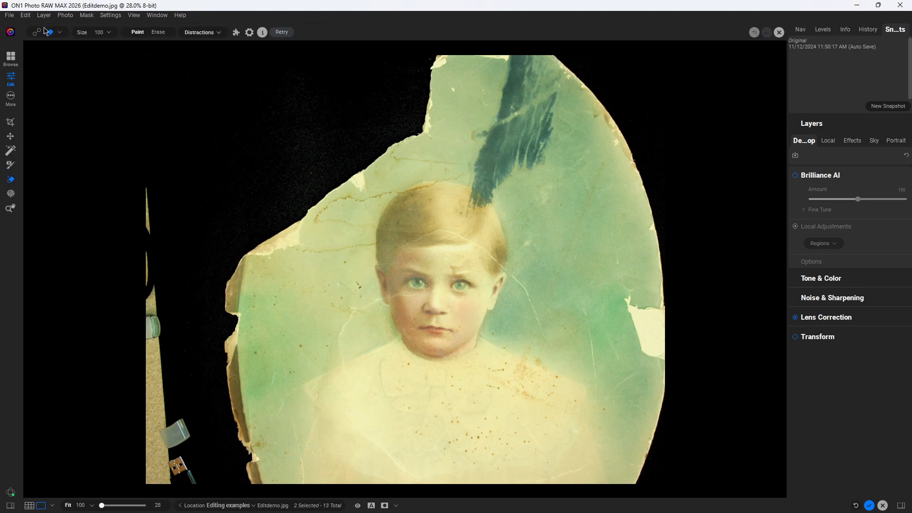
{"action": "left_click", "coordinate": [60, 33]}
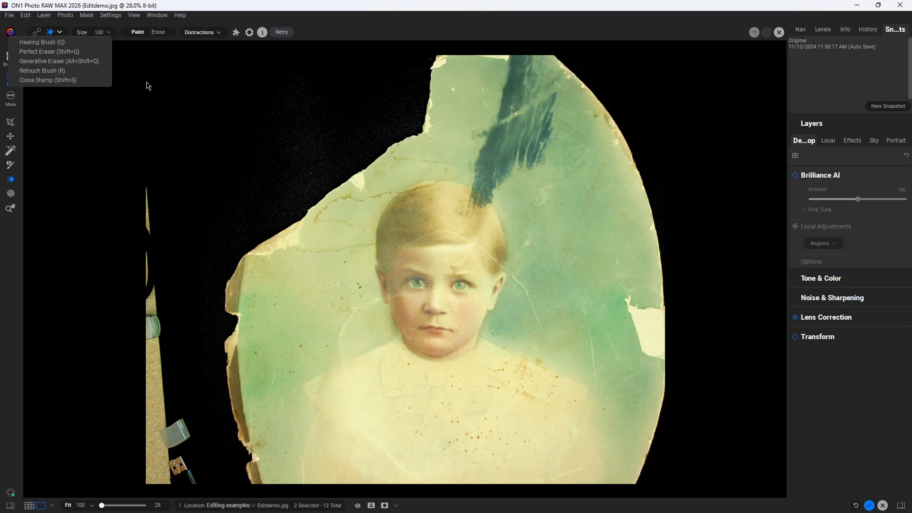
{"action": "left_click", "coordinate": [48, 51]}
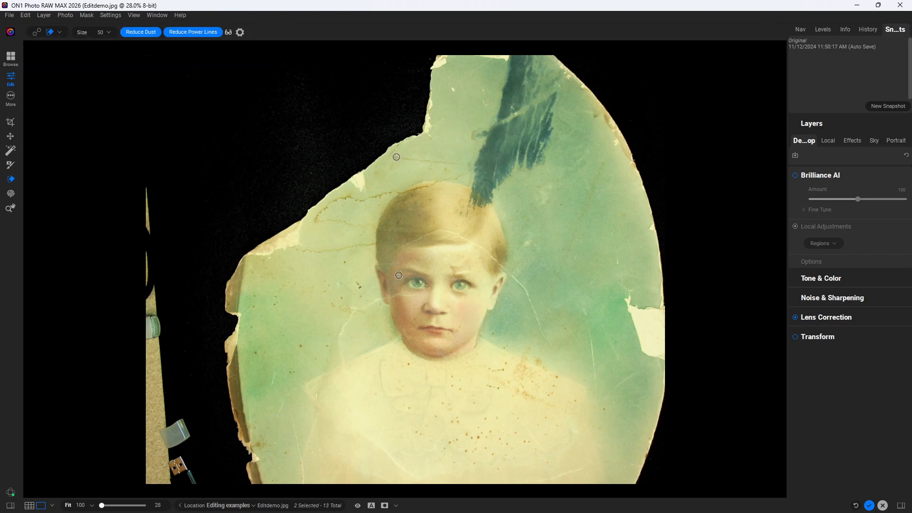
{"action": "left_click_drag", "start_coordinate": [396, 156], "coordinate": [463, 162]}
{"action": "left_click_drag", "start_coordinate": [367, 247], "coordinate": [380, 235]}
{"action": "left_click_drag", "start_coordinate": [384, 193], "coordinate": [464, 177]}
Step: Paint the Generative Eraser mask over the dark ink streak above the head, brush size 200 then 150
{"action": "left_click", "coordinate": [61, 32]}
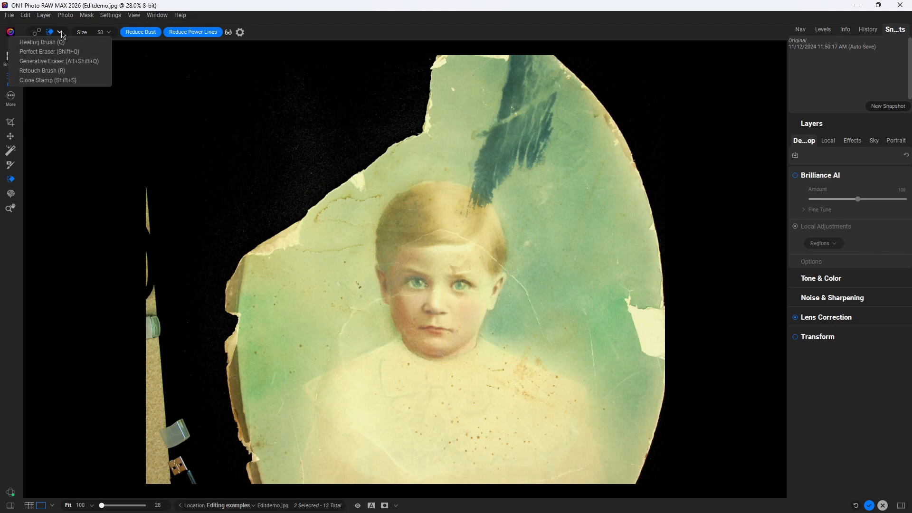
{"action": "left_click", "coordinate": [54, 64]}
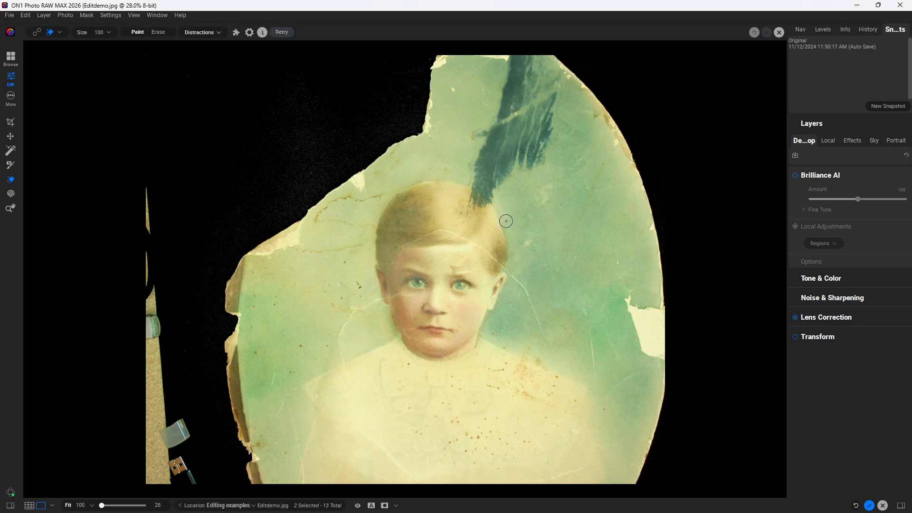
{"action": "key", "text": "bracketright"}
{"action": "mouse_move", "coordinate": [517, 61]}
{"action": "left_mouse_down"}
{"action": "mouse_move", "coordinate": [483, 138]}
{"action": "mouse_move", "coordinate": [487, 164]}
{"action": "mouse_move", "coordinate": [468, 212]}
{"action": "mouse_move", "coordinate": [510, 166]}
{"action": "mouse_move", "coordinate": [537, 162]}
{"action": "mouse_move", "coordinate": [547, 143]}
{"action": "mouse_move", "coordinate": [562, 68]}
{"action": "mouse_move", "coordinate": [538, 55]}
{"action": "mouse_move", "coordinate": [494, 153]}
{"action": "mouse_move", "coordinate": [535, 149]}
{"action": "mouse_move", "coordinate": [531, 113]}
{"action": "mouse_move", "coordinate": [548, 63]}
{"action": "mouse_move", "coordinate": [508, 151]}
{"action": "mouse_move", "coordinate": [537, 105]}
{"action": "mouse_move", "coordinate": [516, 132]}
{"action": "left_mouse_up"}
{"action": "key", "text": "bracketleft"}
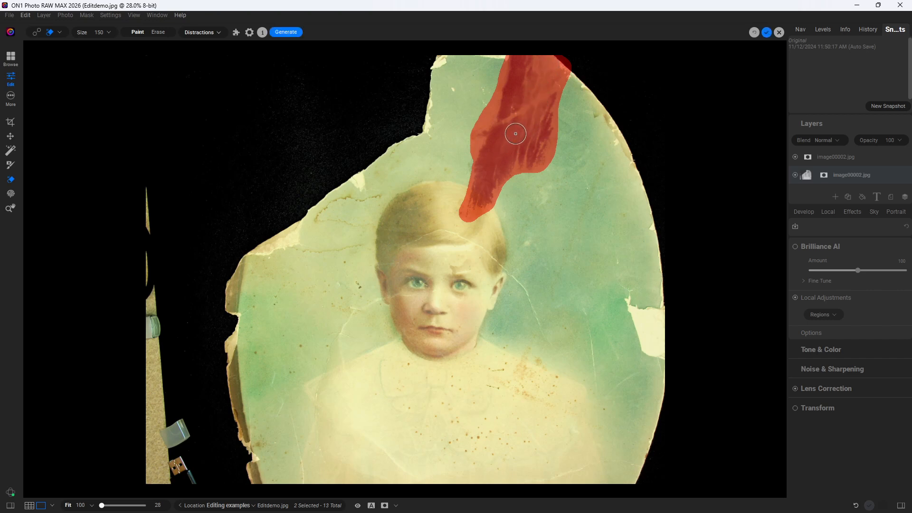
Step: Generate the ink-streak repair as a new layer and apply it
{"action": "left_click", "coordinate": [285, 35]}
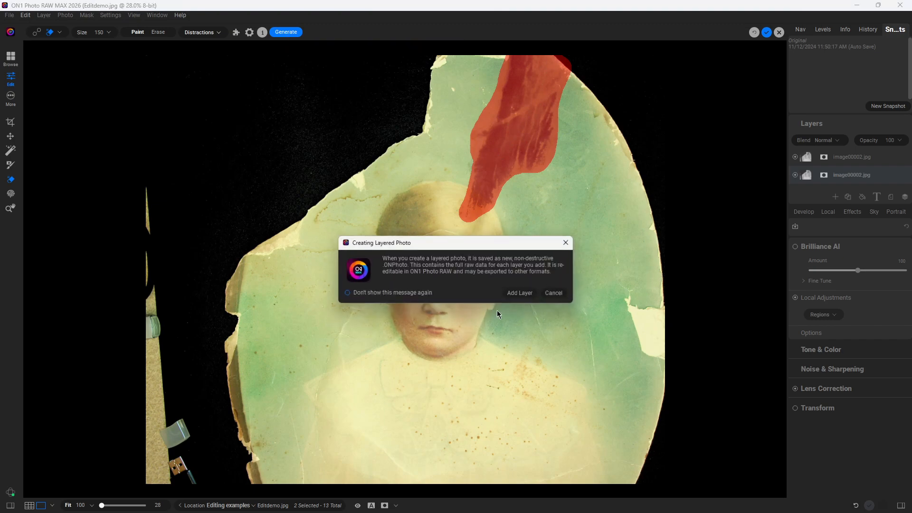
{"action": "left_click", "coordinate": [526, 296]}
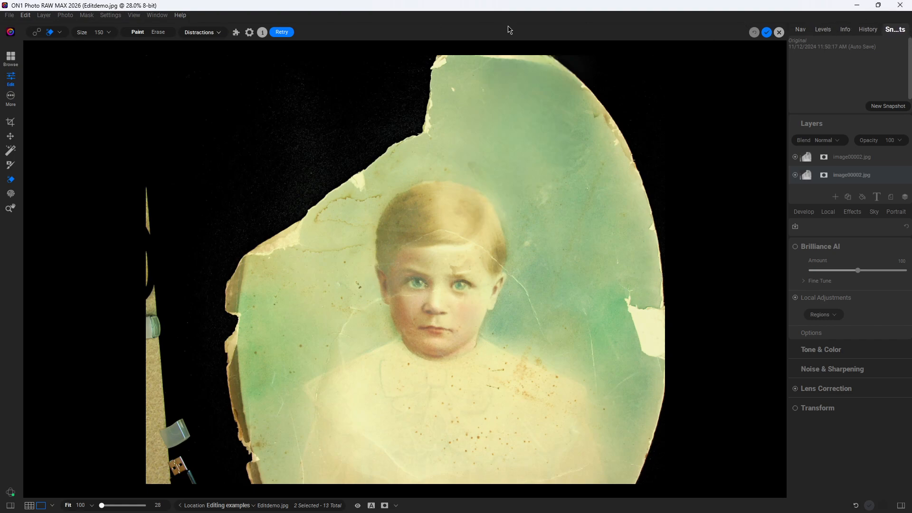
{"action": "left_click", "coordinate": [767, 32]}
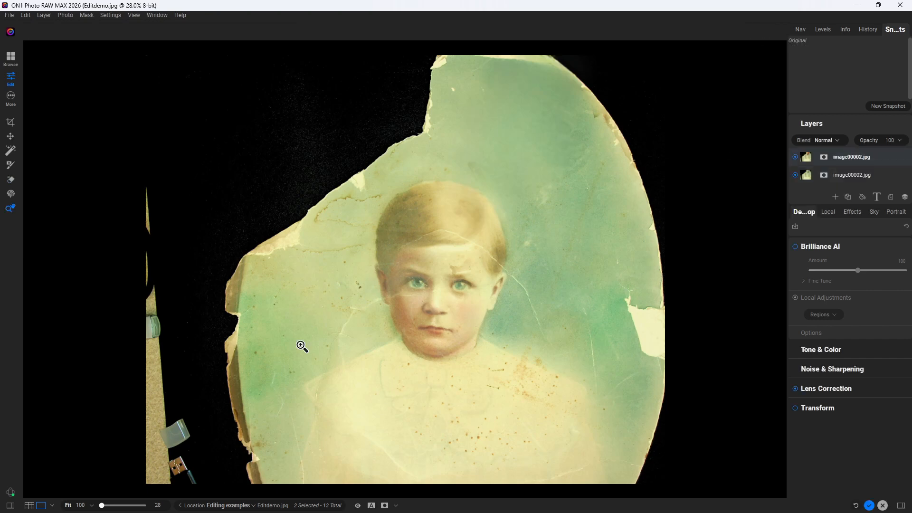
Step: Discard the Editdemo.jpg edits and open Baby.tif for editing
{"action": "left_click", "coordinate": [885, 507]}
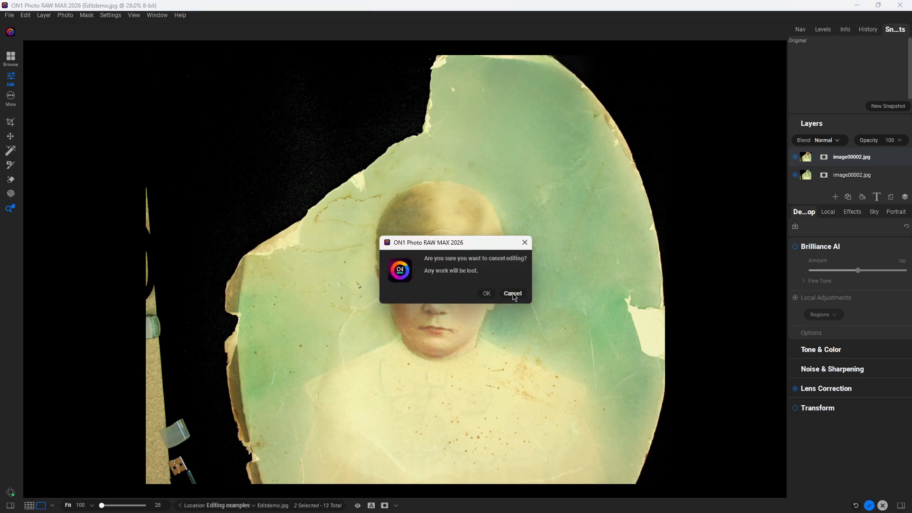
{"action": "left_click", "coordinate": [487, 294]}
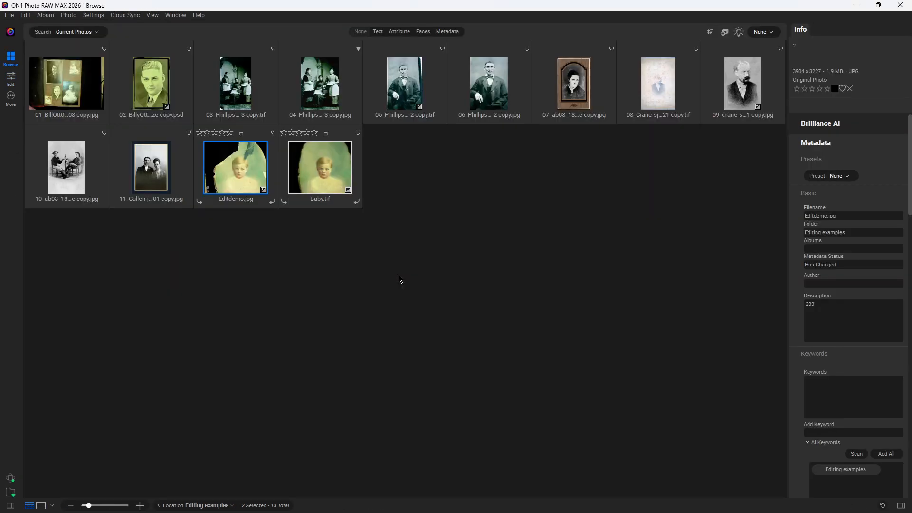
{"action": "left_click", "coordinate": [315, 169]}
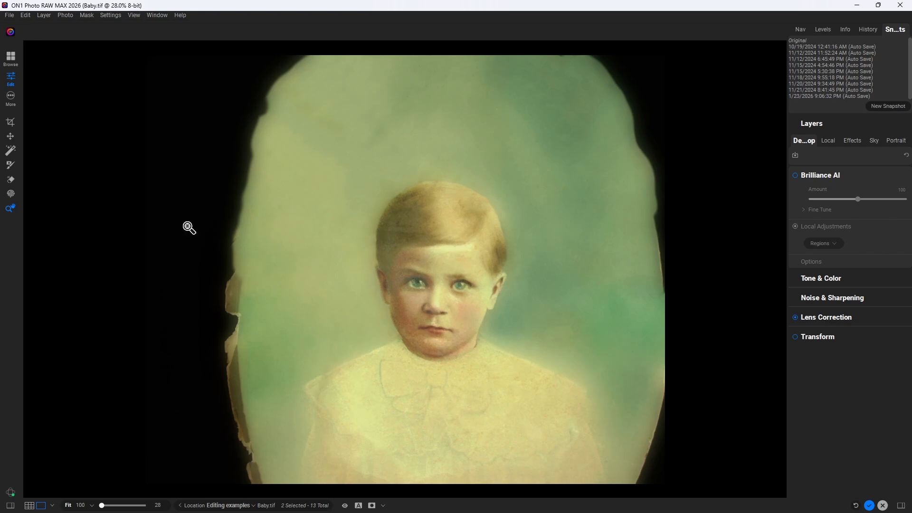
Step: Start a freeform crop of Baby.tif, pulling the top-left corner in to 3168 × 3175 pixels
{"action": "left_click", "coordinate": [11, 122]}
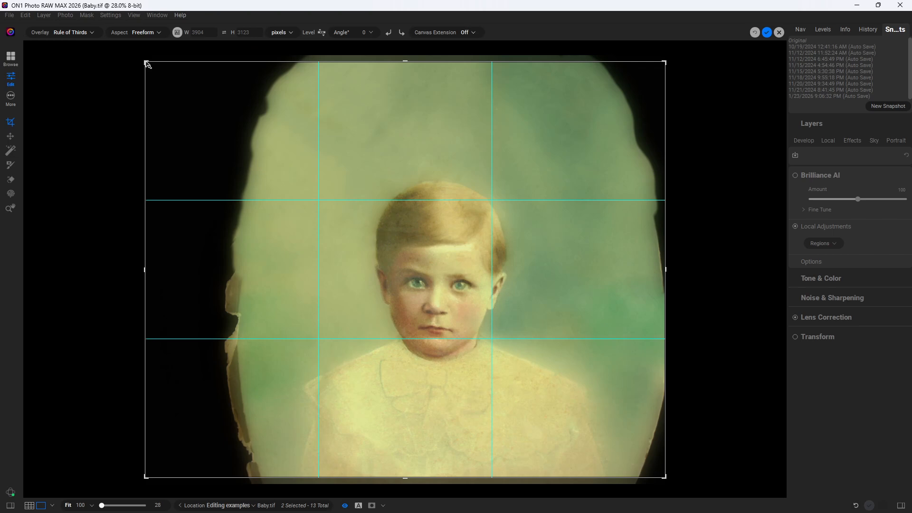
{"action": "left_click_drag", "start_coordinate": [147, 61], "coordinate": [176, 60]}
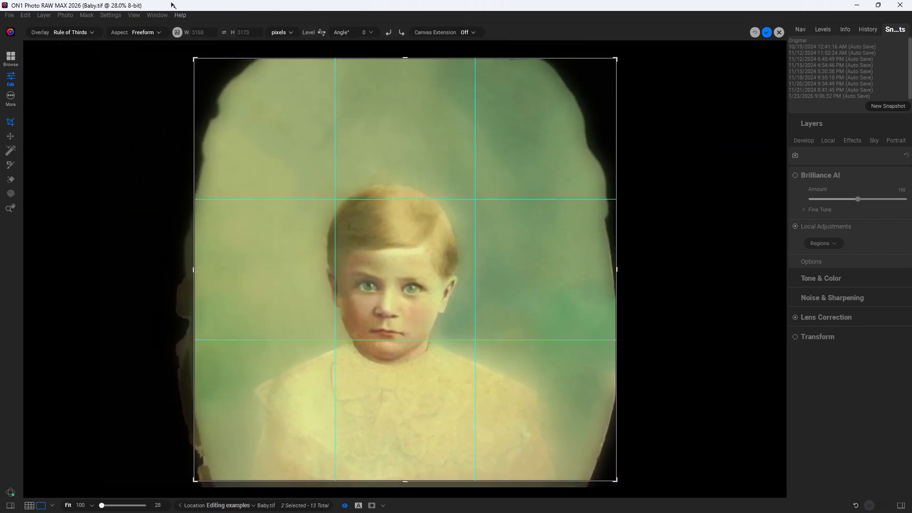
{"action": "left_click", "coordinate": [158, 33]}
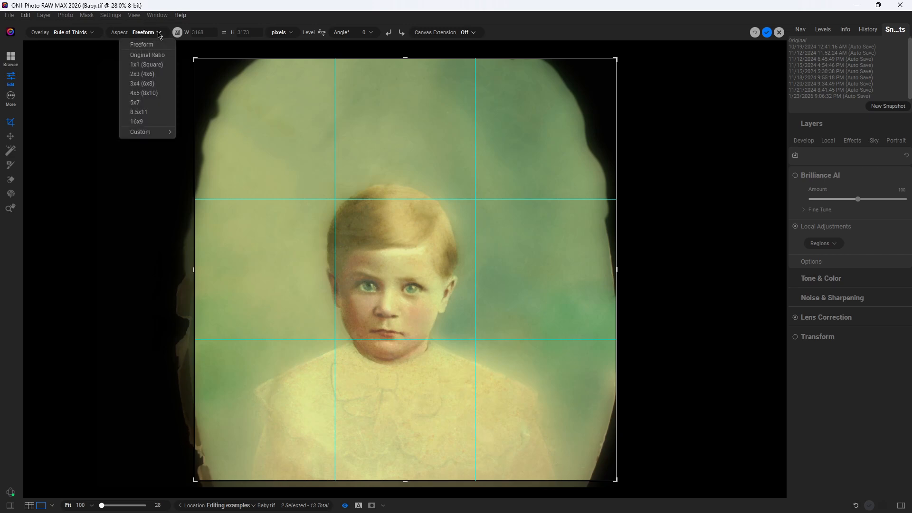
Step: Crop Baby.tif to a vertical 4x5 (8x10) frame centred on the boy, removing the oval border
{"action": "left_click", "coordinate": [153, 94]}
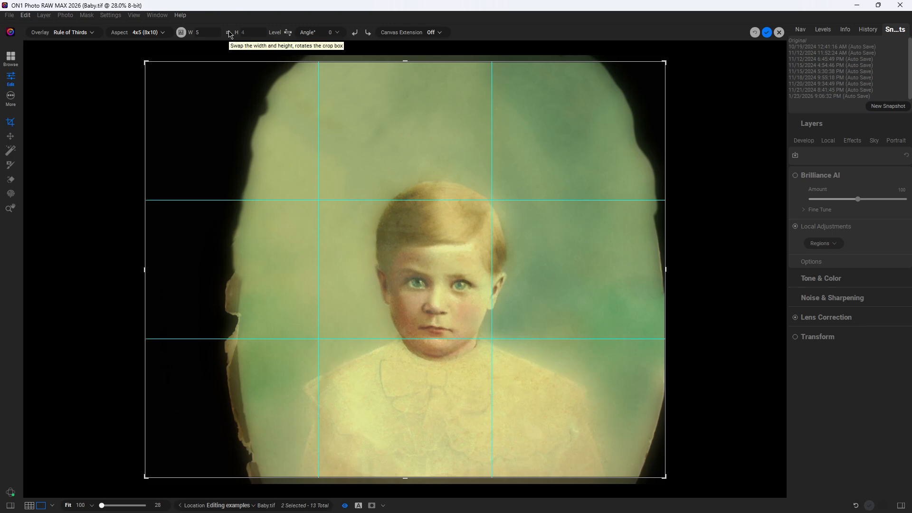
{"action": "left_click", "coordinate": [228, 34]}
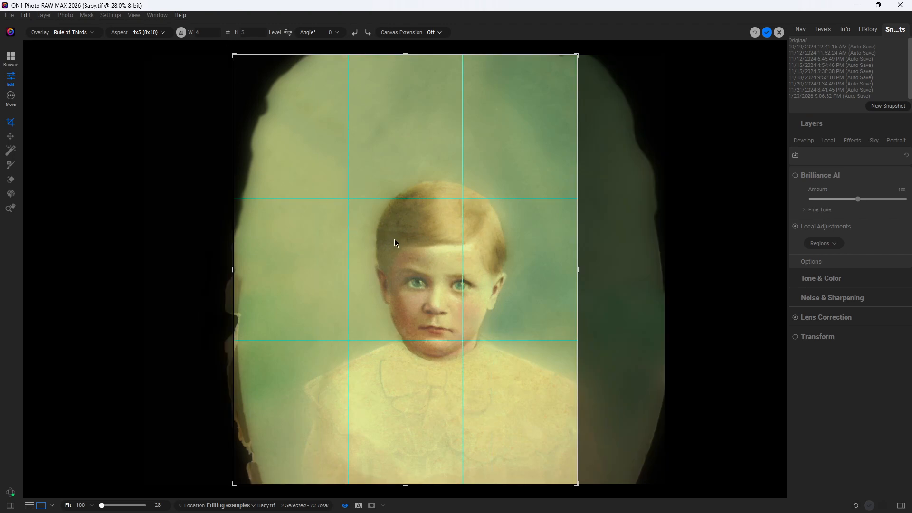
{"action": "left_click_drag", "start_coordinate": [411, 252], "coordinate": [375, 244]}
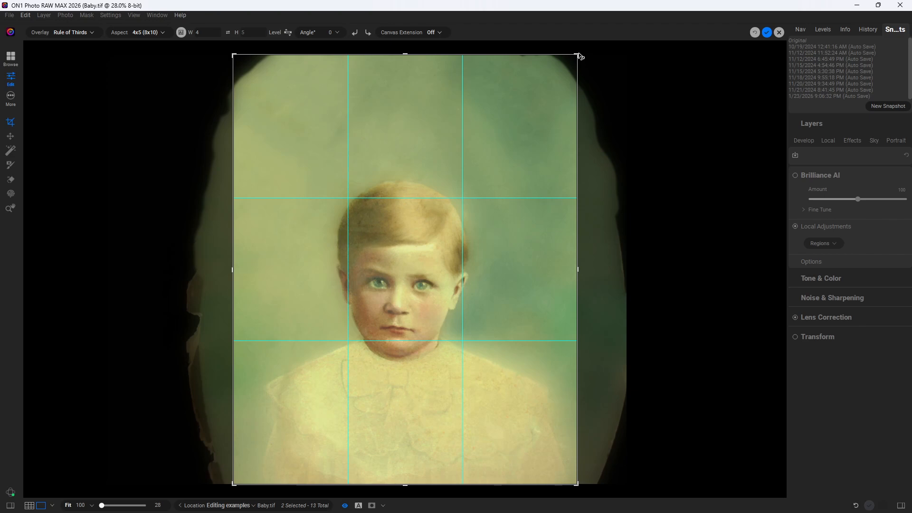
{"action": "left_click_drag", "start_coordinate": [579, 56], "coordinate": [572, 64]}
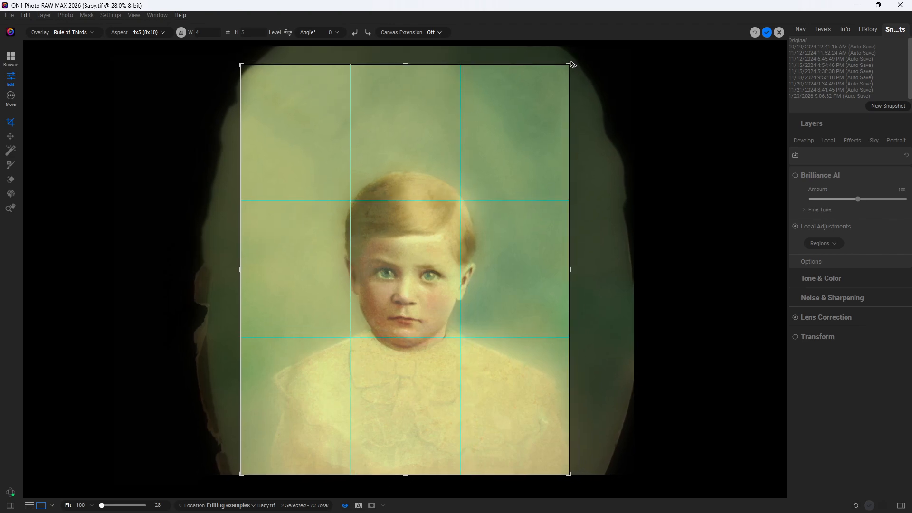
{"action": "left_click_drag", "start_coordinate": [240, 65], "coordinate": [245, 69]}
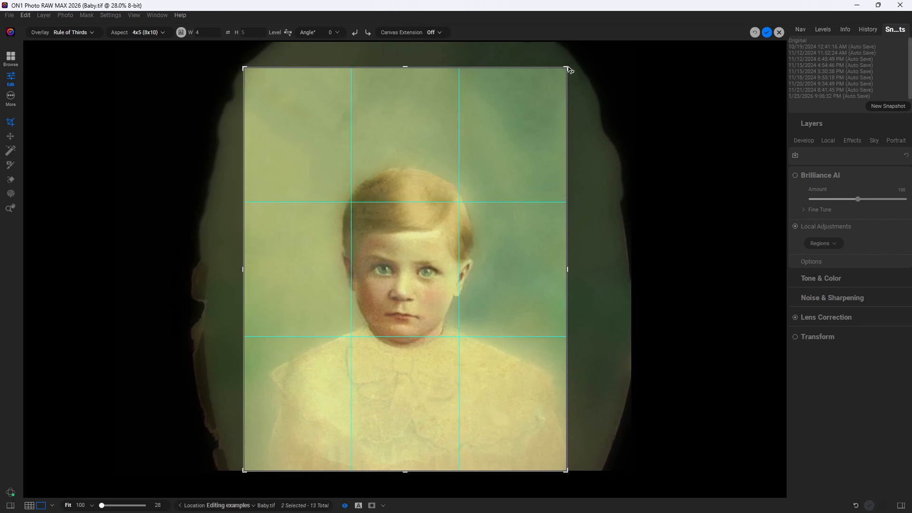
{"action": "left_click_drag", "start_coordinate": [569, 70], "coordinate": [571, 69]}
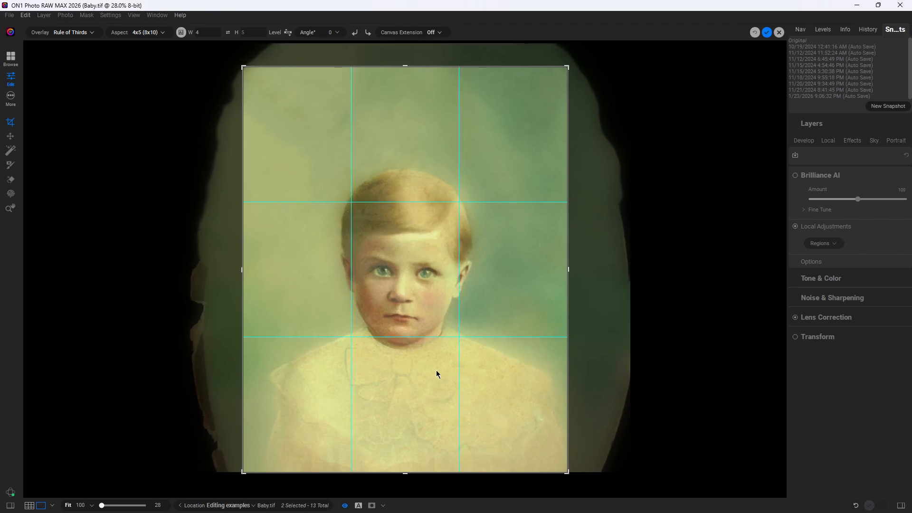
{"action": "left_click_drag", "start_coordinate": [412, 297], "coordinate": [405, 296]}
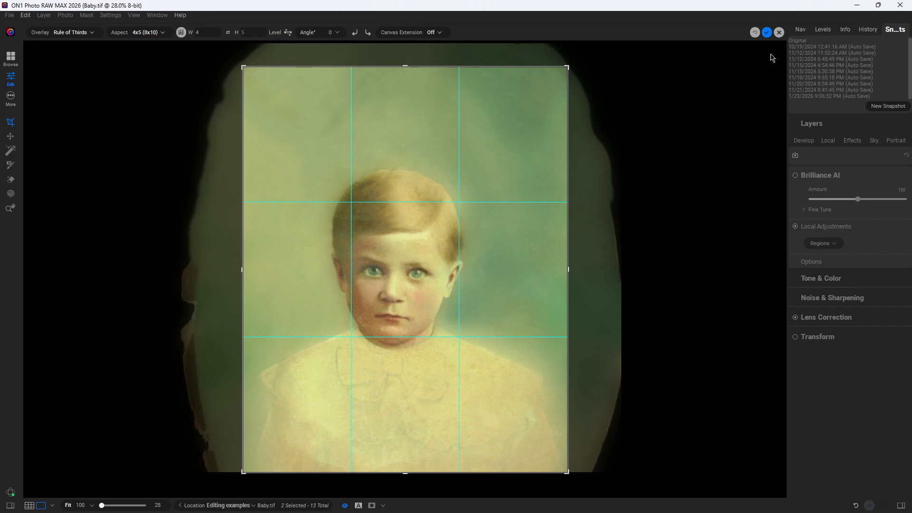
{"action": "left_click", "coordinate": [767, 33]}
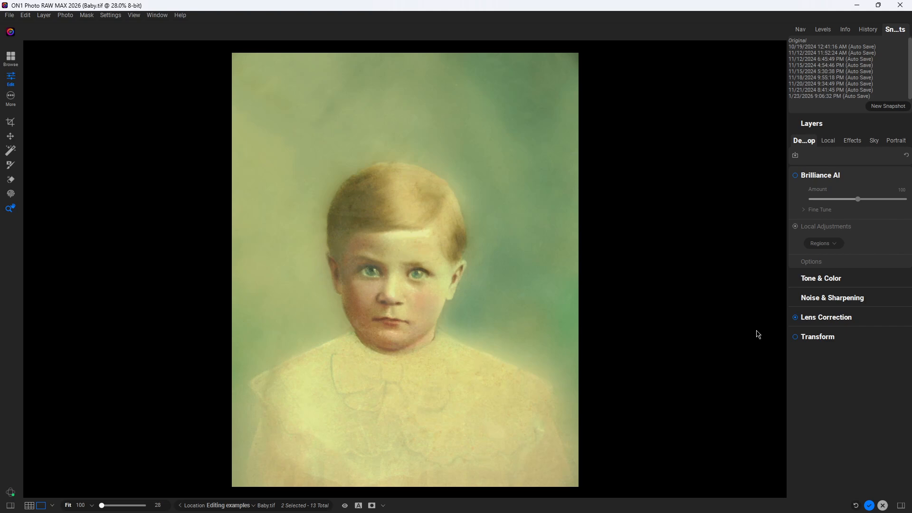
{"action": "left_click", "coordinate": [853, 142]}
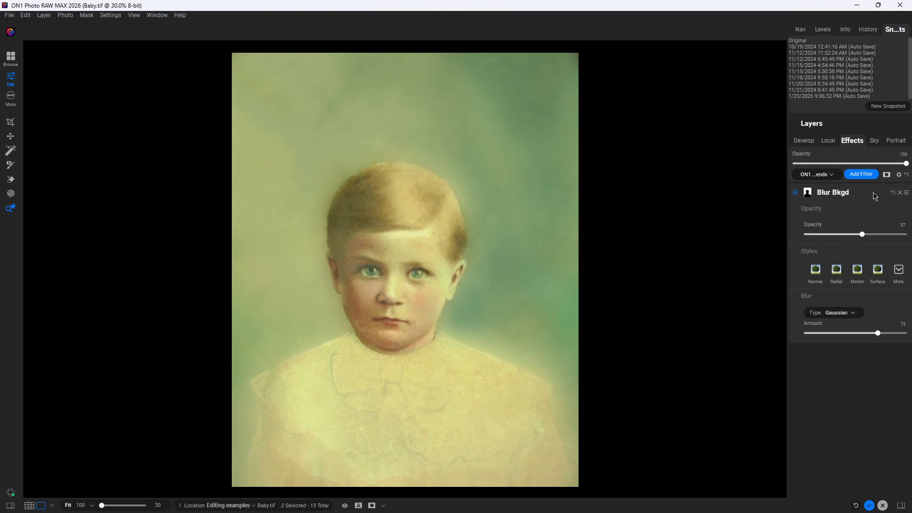
Step: Compare the portrait with and without the Blur Bkgd filter by toggling it off and on twice
{"action": "left_click", "coordinate": [796, 193]}
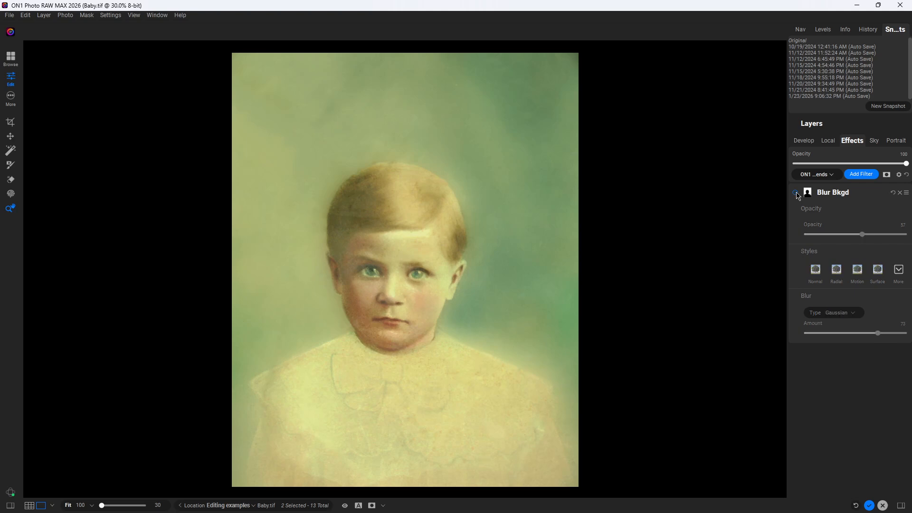
{"action": "left_click", "coordinate": [796, 192]}
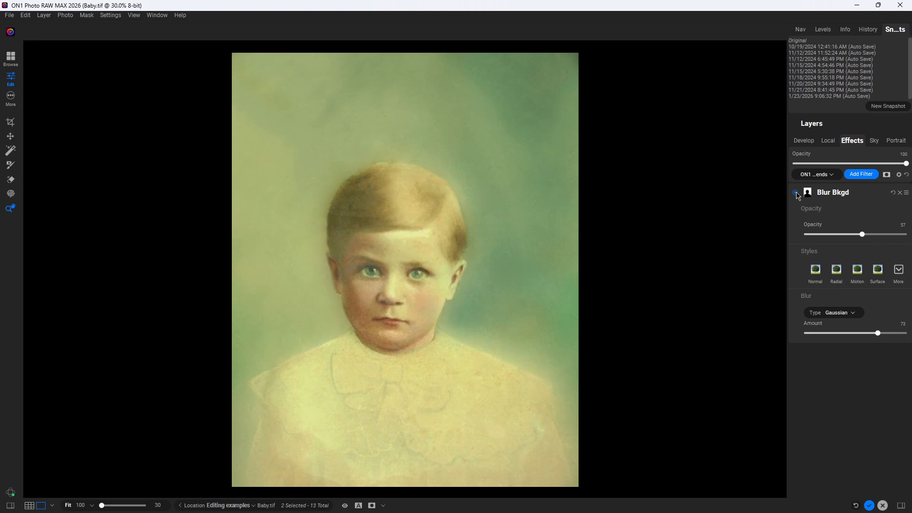
{"action": "left_click", "coordinate": [796, 193]}
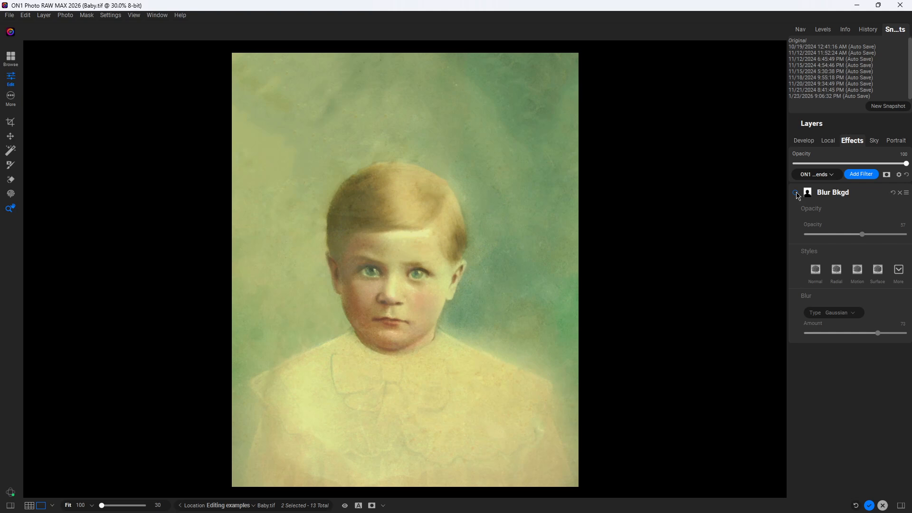
{"action": "left_click", "coordinate": [796, 193]}
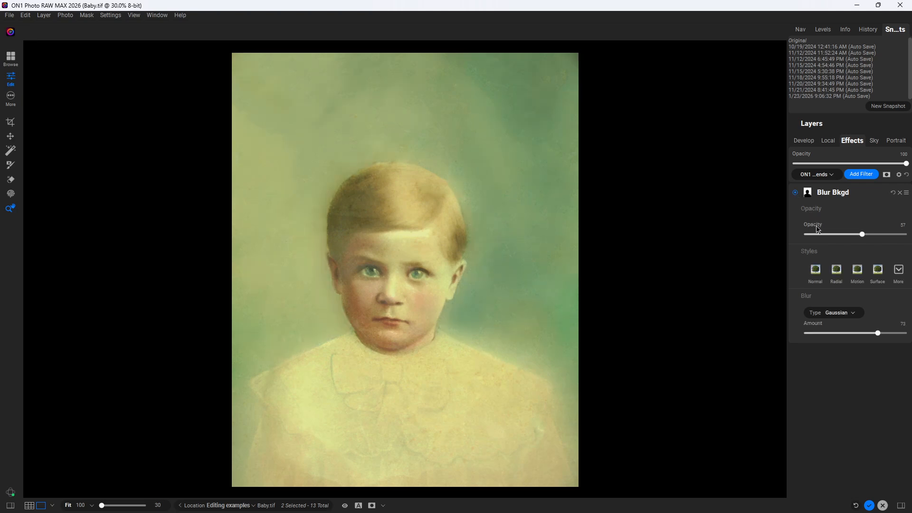
{"action": "left_click", "coordinate": [860, 174]}
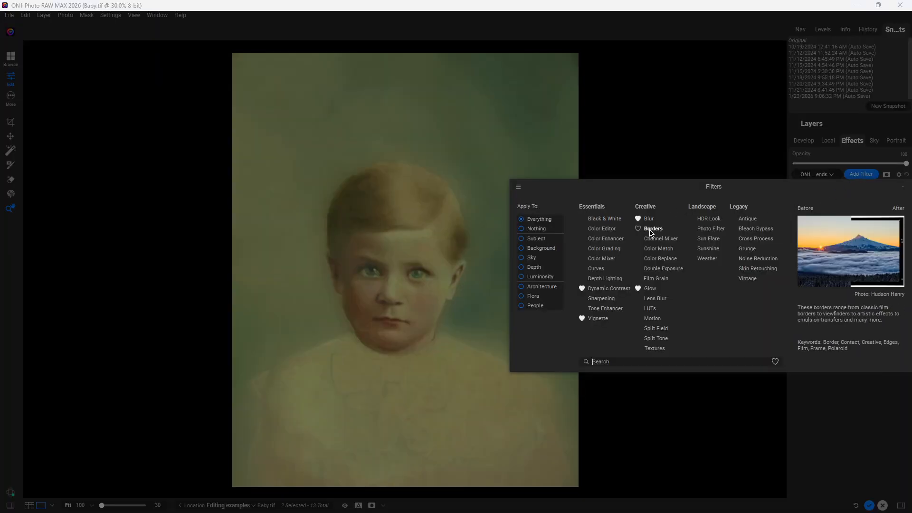
Step: Add a White Square Borders filter with Scale -4 and a higher Fit Image so the photo fills more
{"action": "key", "text": "Escape"}
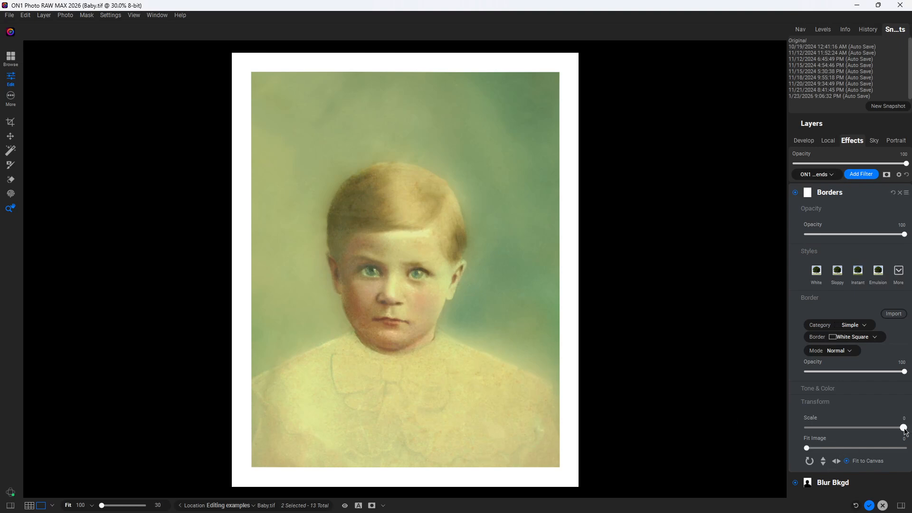
{"action": "left_click_drag", "start_coordinate": [903, 428], "coordinate": [887, 439]}
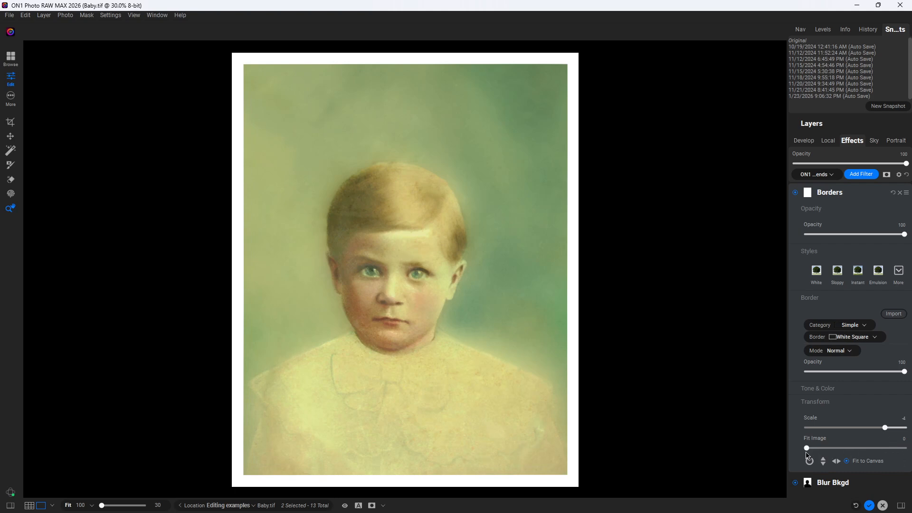
{"action": "left_click_drag", "start_coordinate": [808, 449], "coordinate": [832, 452]}
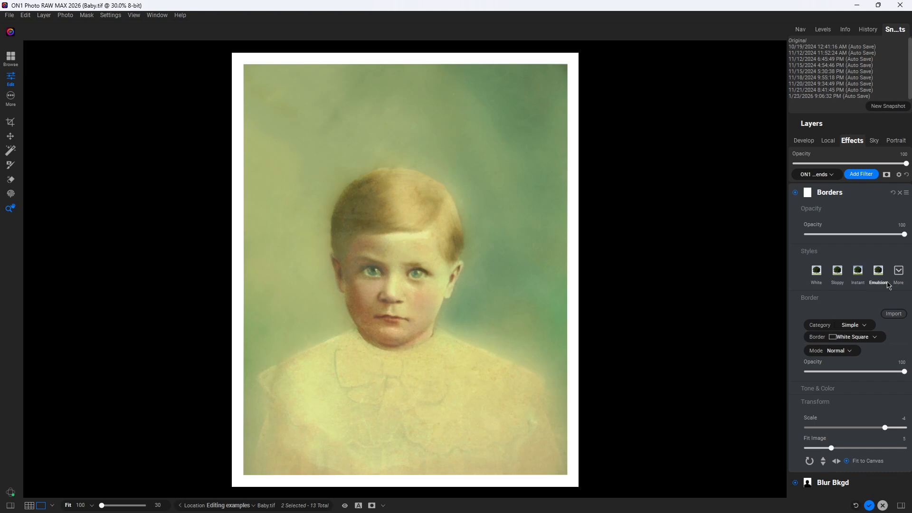
{"action": "left_click", "coordinate": [900, 274]}
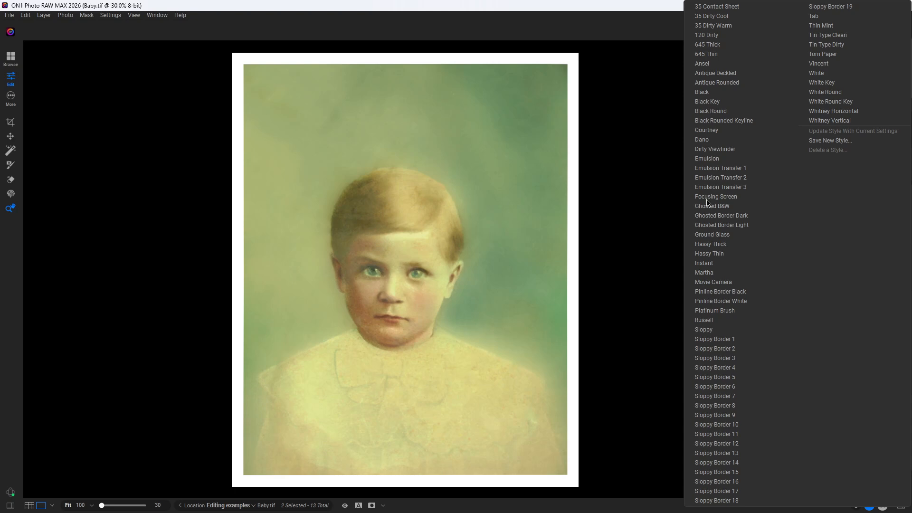
Step: Preview the Emulsion Transfer 1–3, Focusing Screen, Ghosted B&W/Dark/Light and Ground Glass borders
{"action": "left_click", "coordinate": [708, 169]}
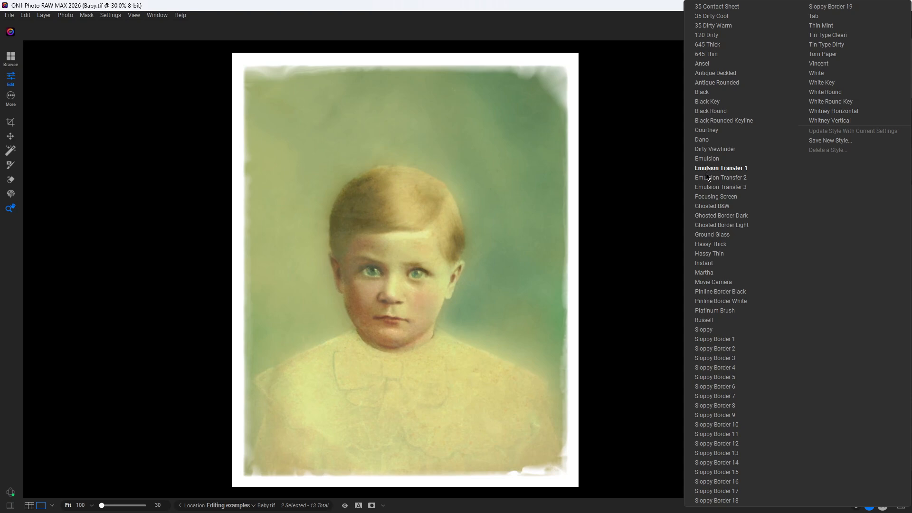
{"action": "left_click", "coordinate": [708, 178]}
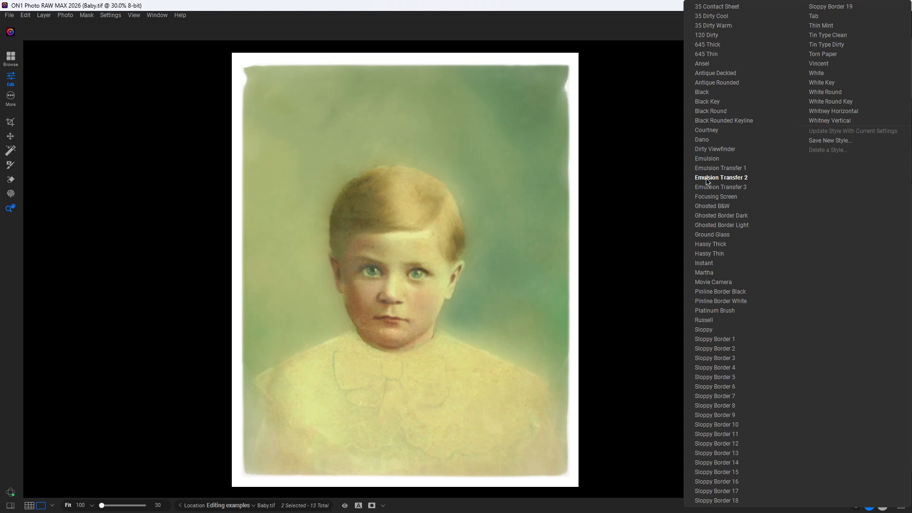
{"action": "left_click", "coordinate": [708, 188]}
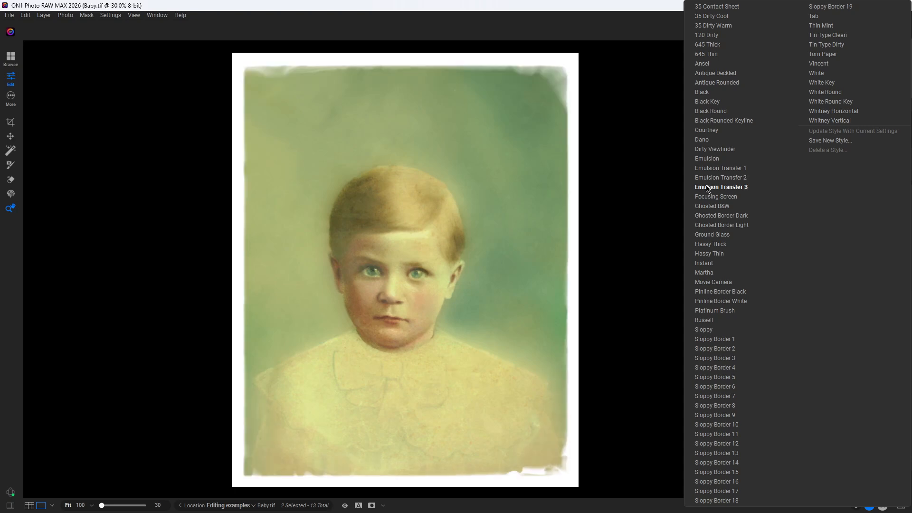
{"action": "left_click", "coordinate": [707, 197]}
{"action": "left_click", "coordinate": [707, 208]}
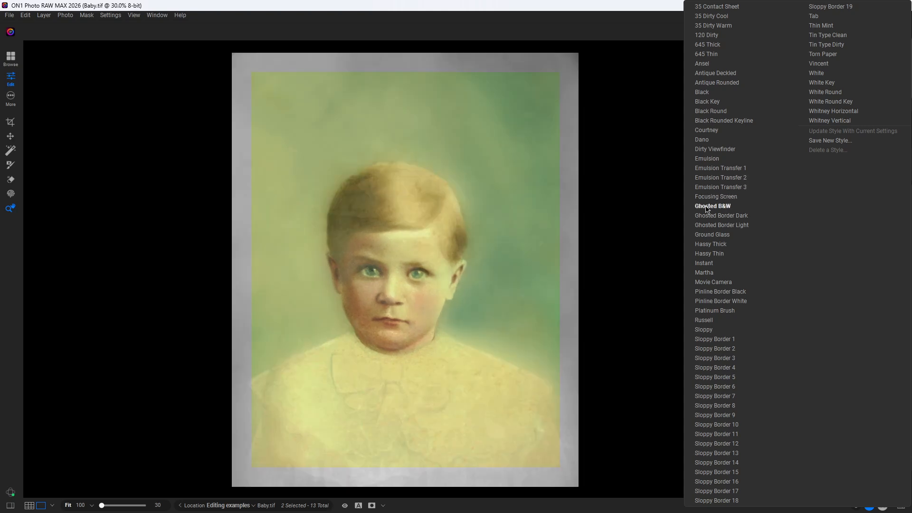
{"action": "left_click", "coordinate": [708, 217]}
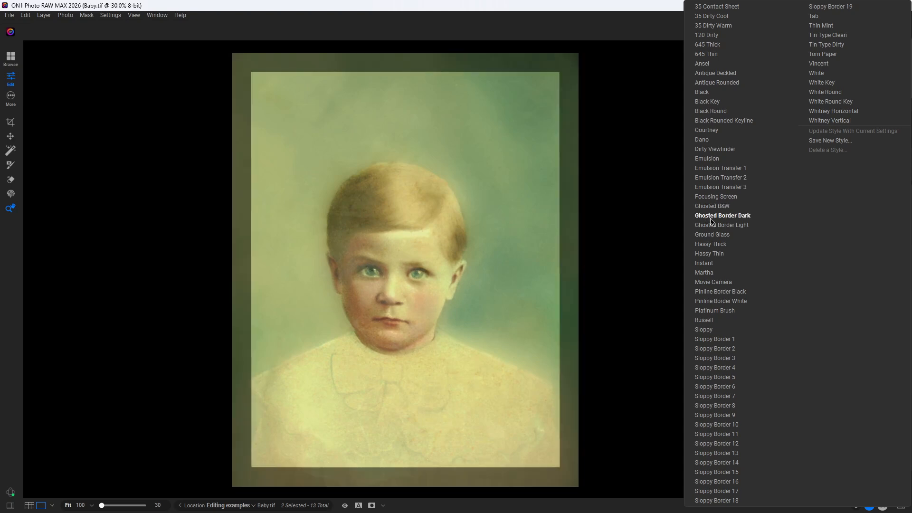
{"action": "left_click", "coordinate": [711, 227]}
{"action": "left_click", "coordinate": [711, 235]}
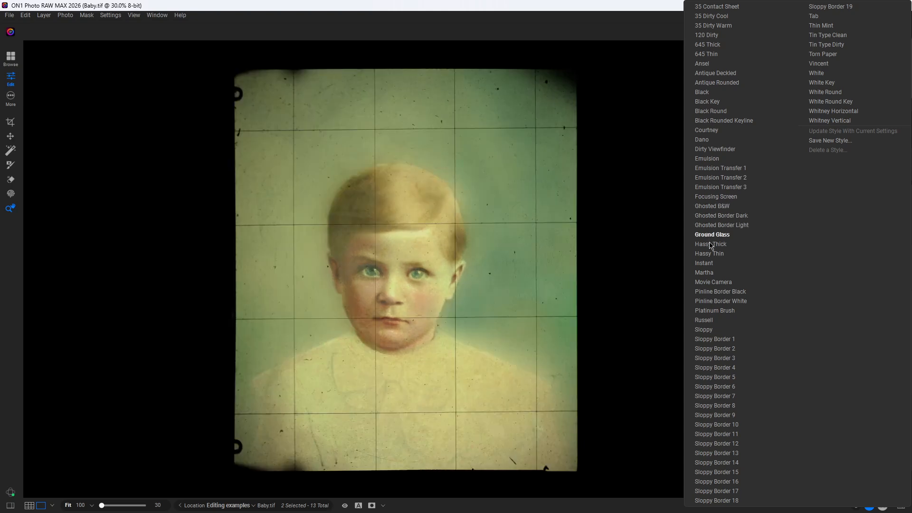
Step: Compare the Hassy Thick/Thin, Instant, Martha and Movie Camera borders, then apply Pinline Border Black
{"action": "left_click", "coordinate": [711, 245]}
{"action": "left_click", "coordinate": [710, 255]}
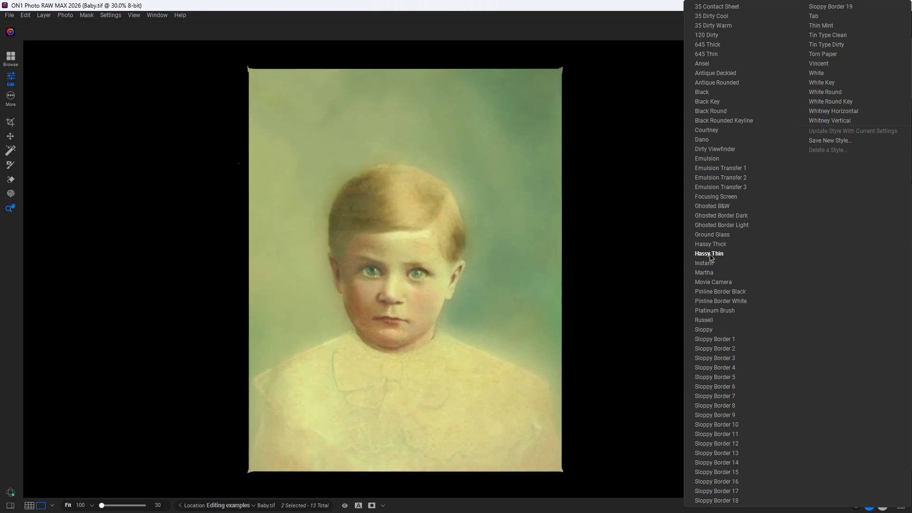
{"action": "left_click", "coordinate": [707, 264]}
{"action": "left_click", "coordinate": [707, 273]}
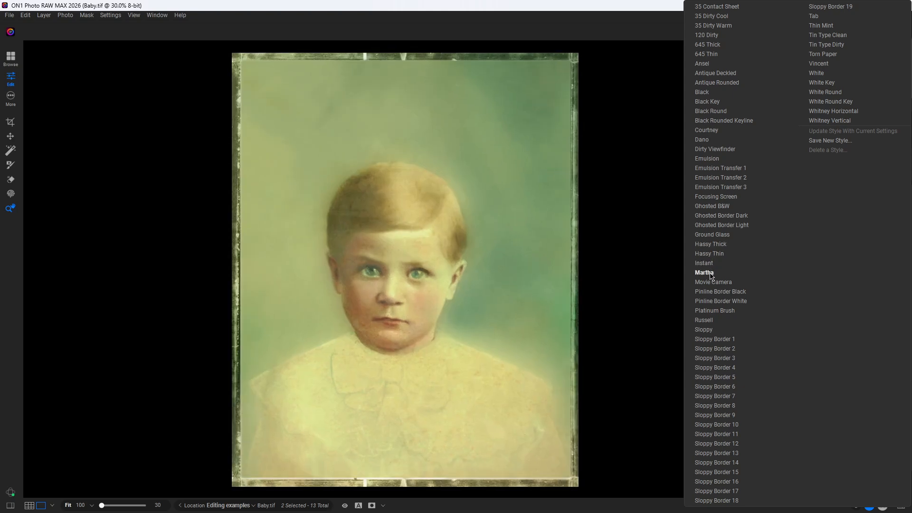
{"action": "left_click", "coordinate": [711, 283]}
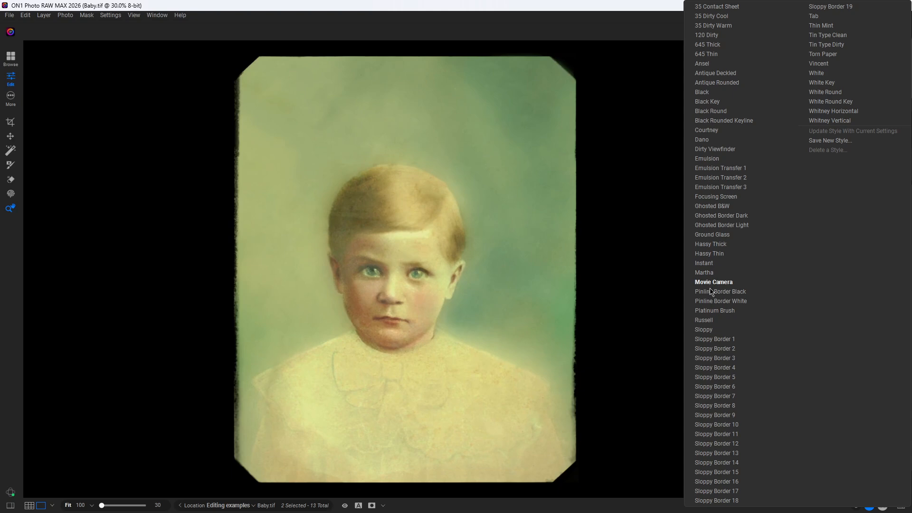
{"action": "left_click", "coordinate": [711, 292]}
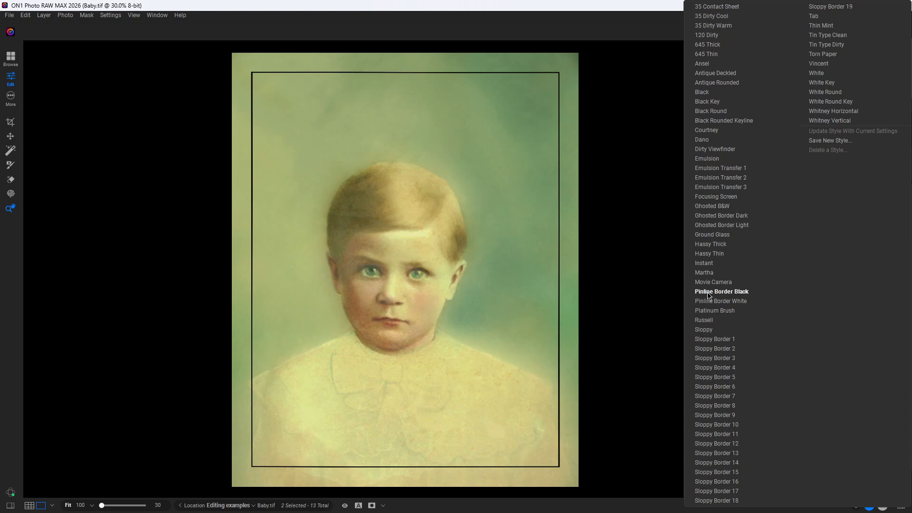
{"action": "left_click", "coordinate": [708, 293]}
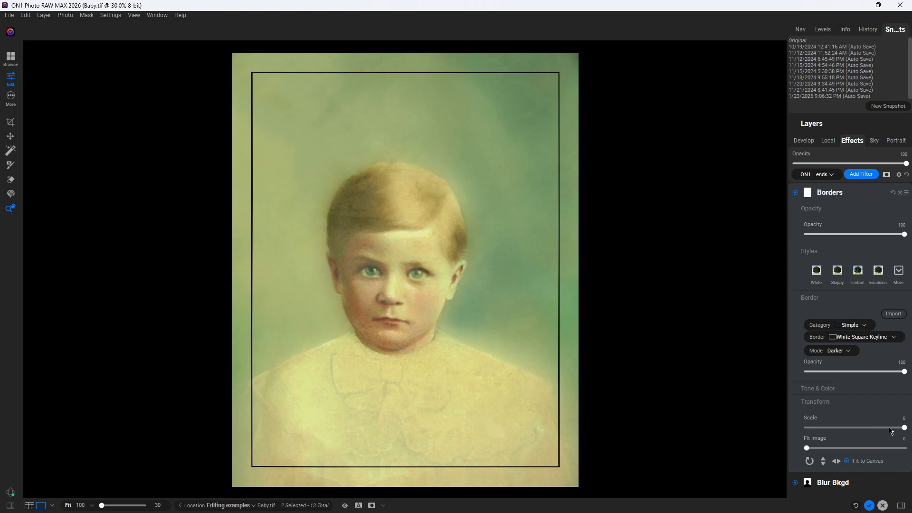
Step: Set the Borders Transform Scale to -8 to push the black keyline toward the photo edges
{"action": "left_click_drag", "start_coordinate": [903, 428], "coordinate": [881, 435]}
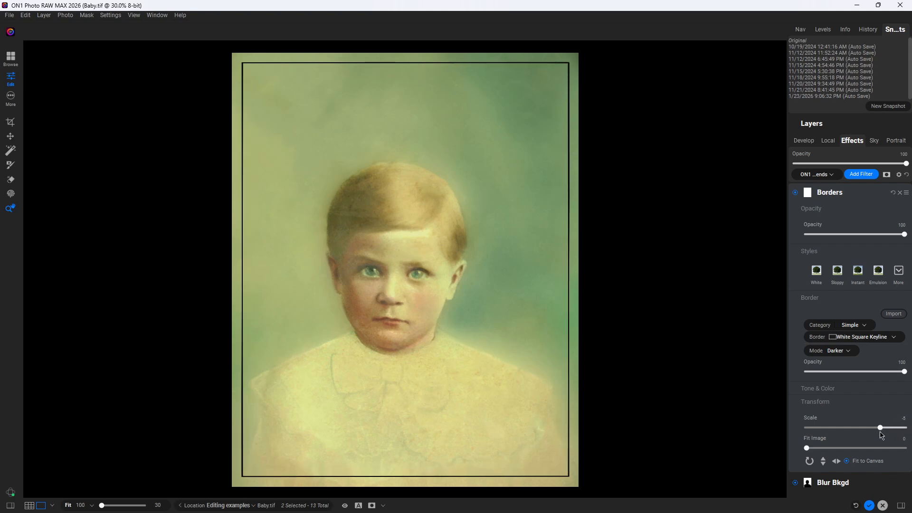